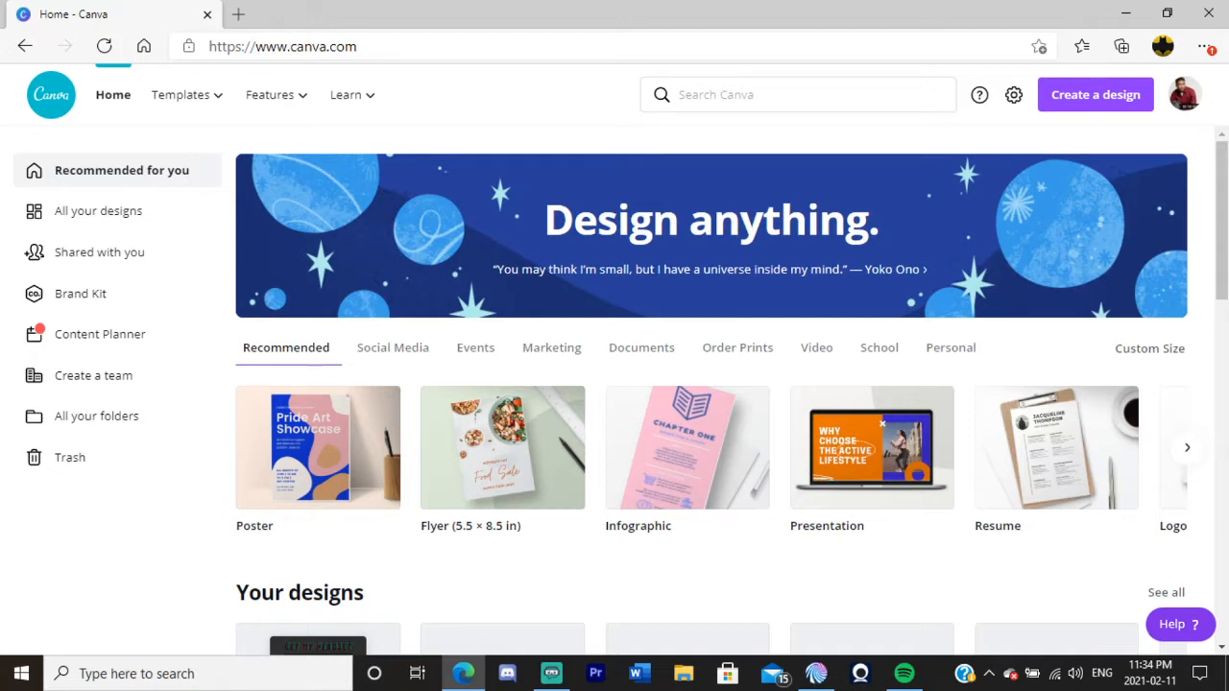
Create a new custom-size design measuring 320 x 80 px.
{"action": "left_click", "coordinate": [1096, 94]}
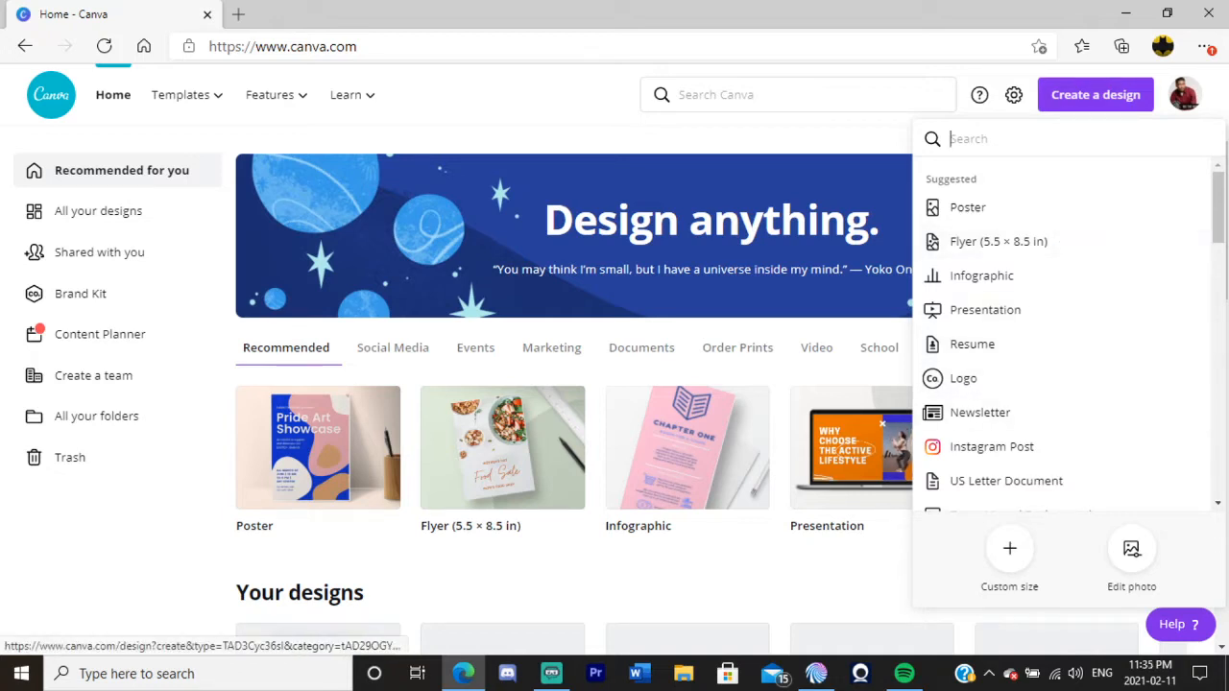
{"action": "left_click", "coordinate": [1009, 549]}
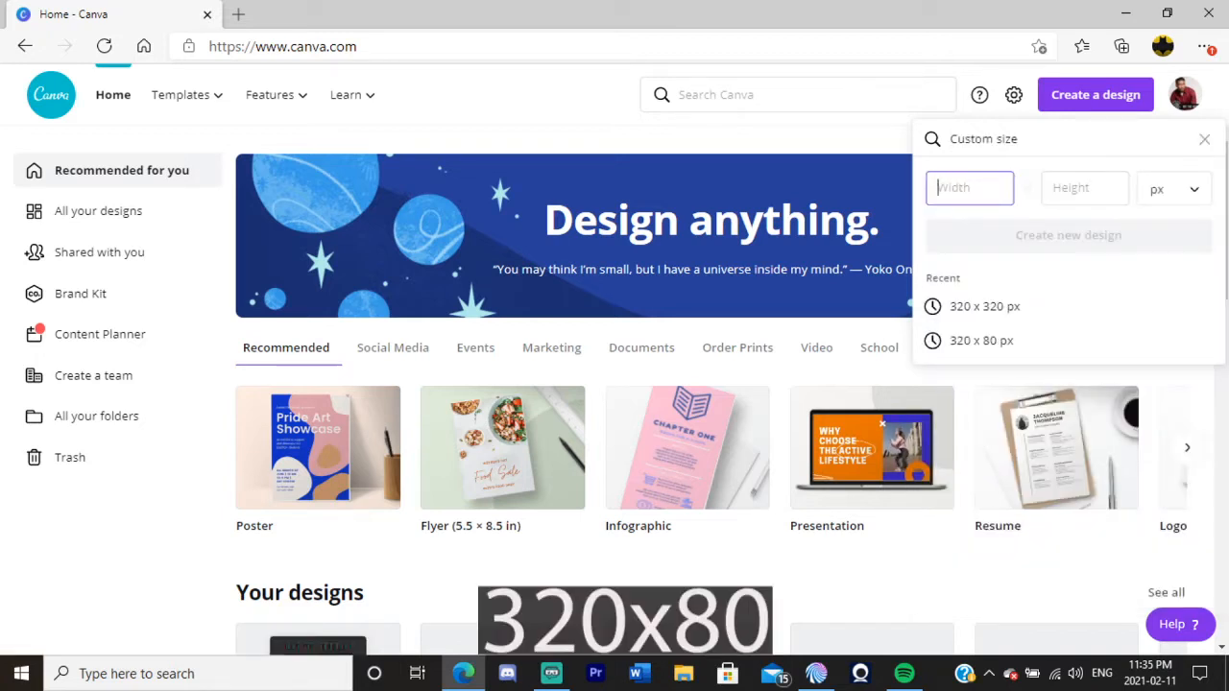
{"action": "type", "text": "320"}
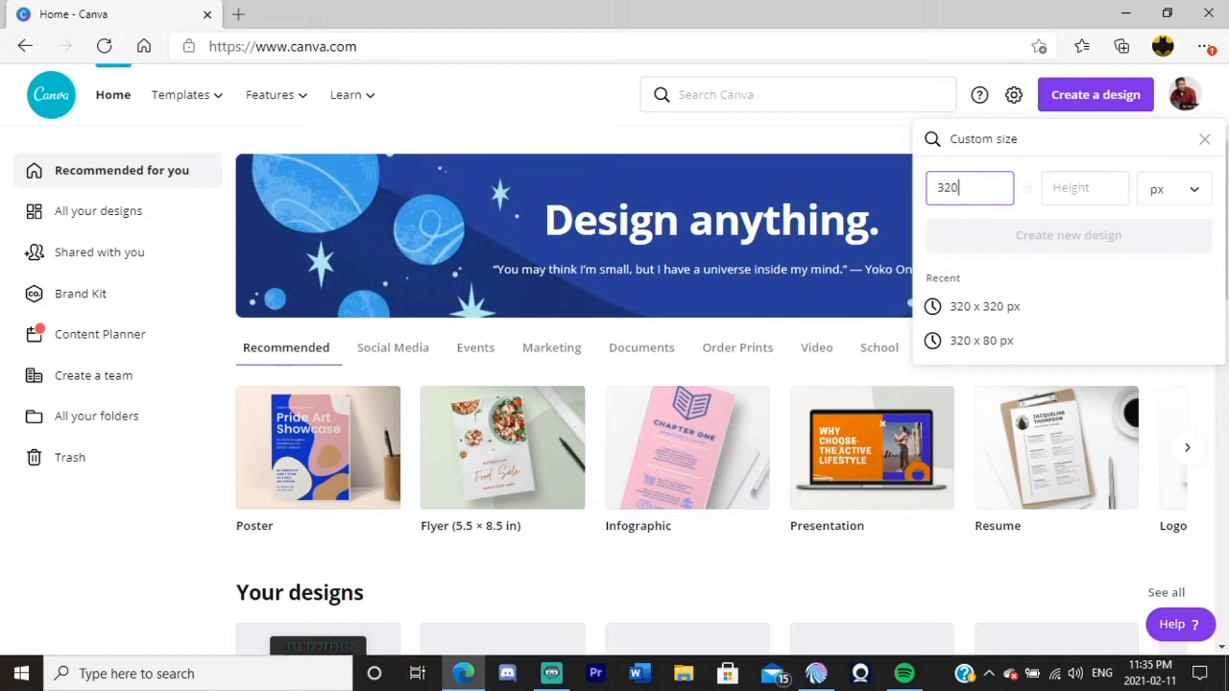
{"action": "left_click", "coordinate": [1084, 188]}
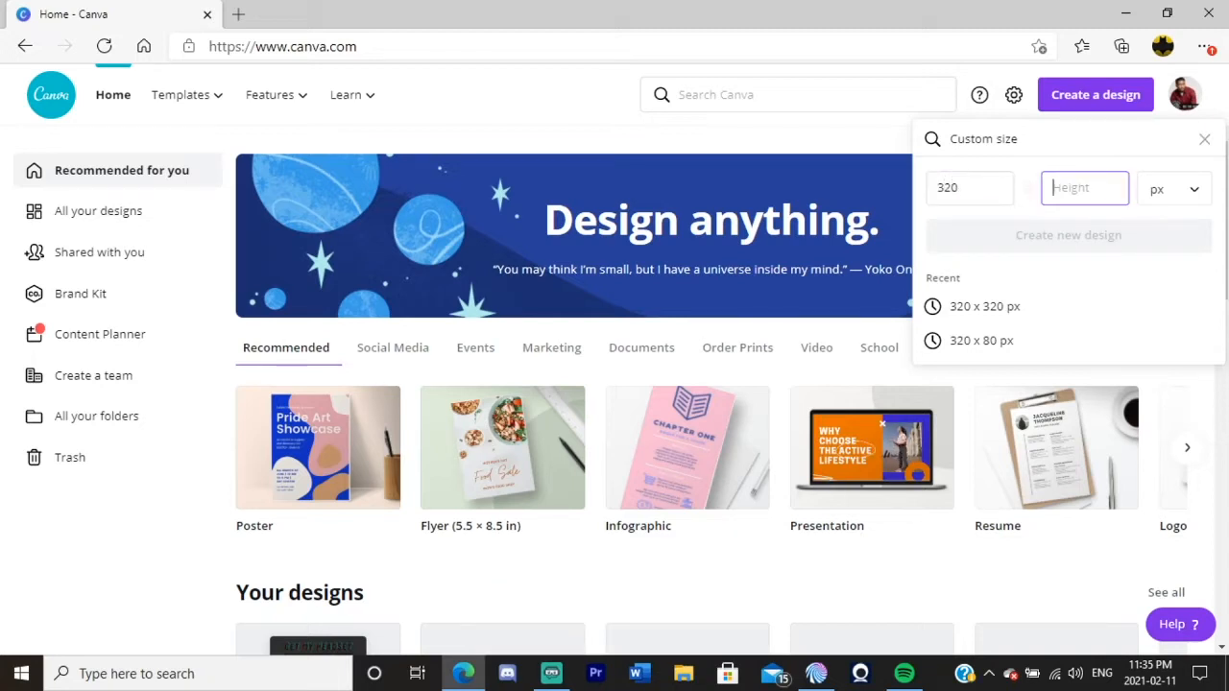
{"action": "type", "text": "80"}
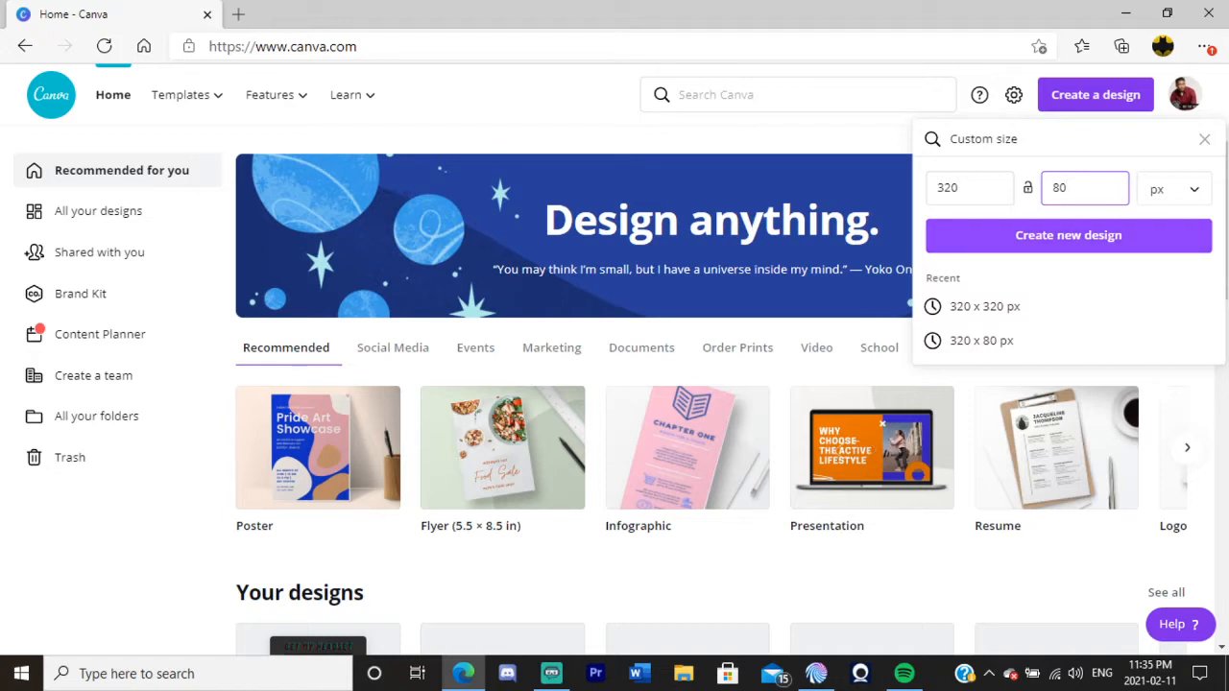
{"action": "key", "text": "Return"}
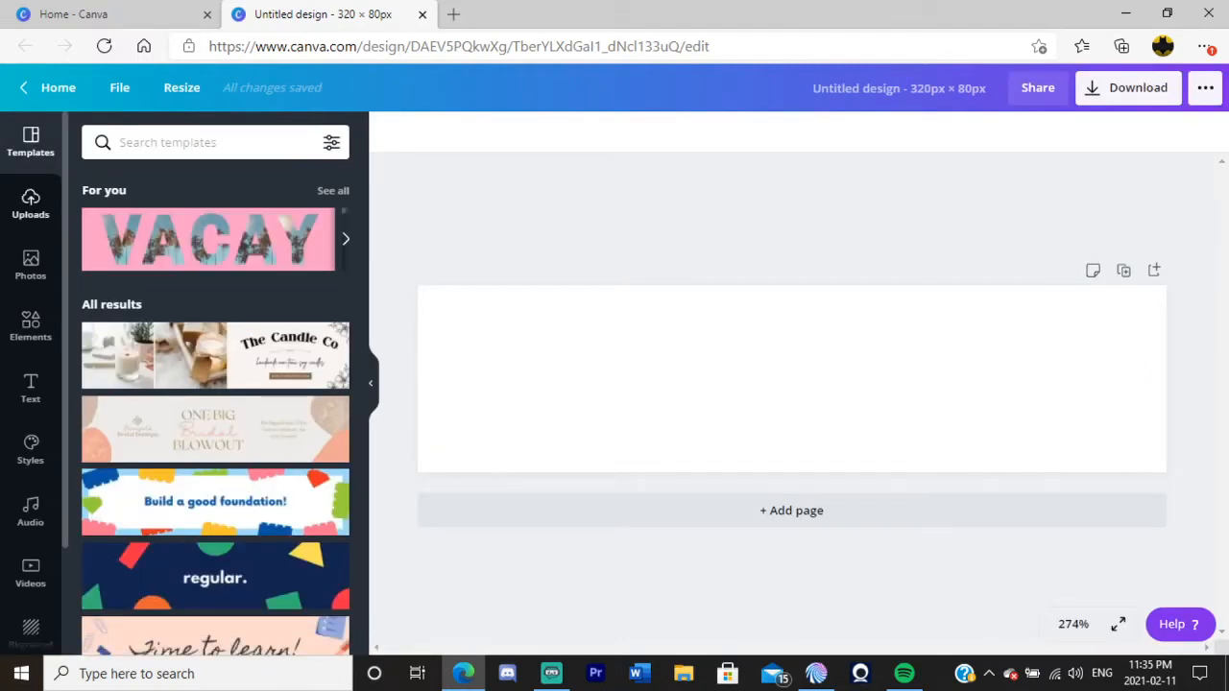
{"action": "left_click", "coordinate": [31, 203]}
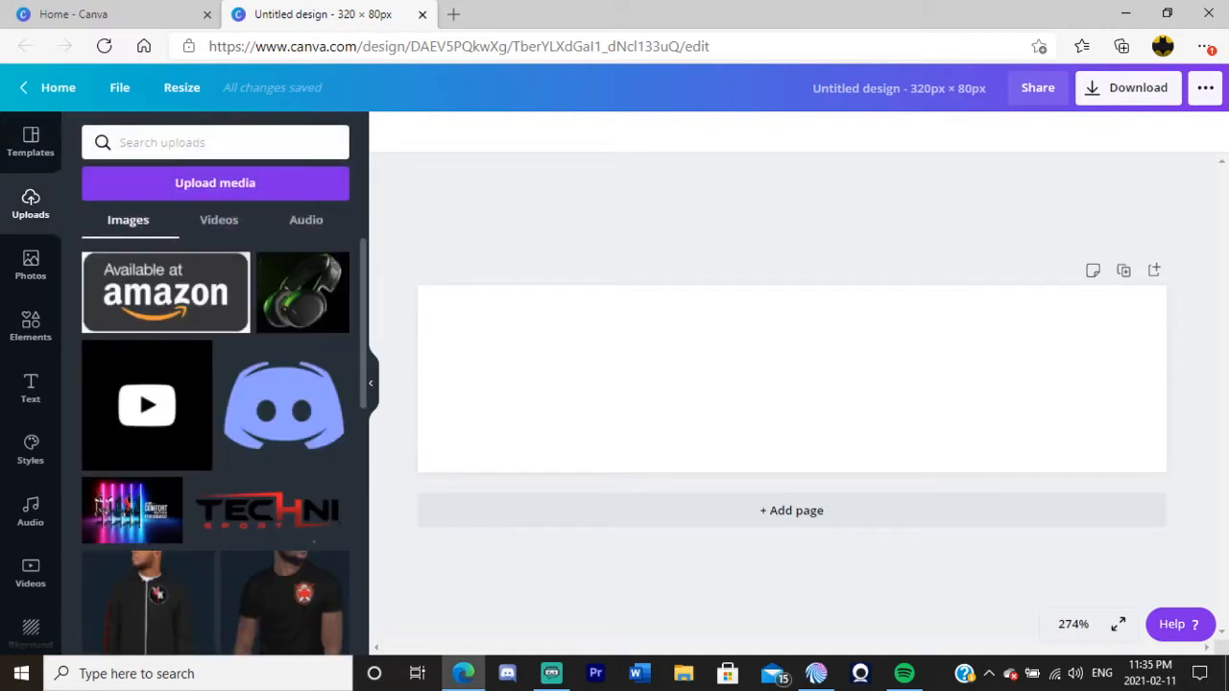
{"action": "scroll", "coordinate": [139, 387], "scroll_direction": "down", "scroll_amount": 5}
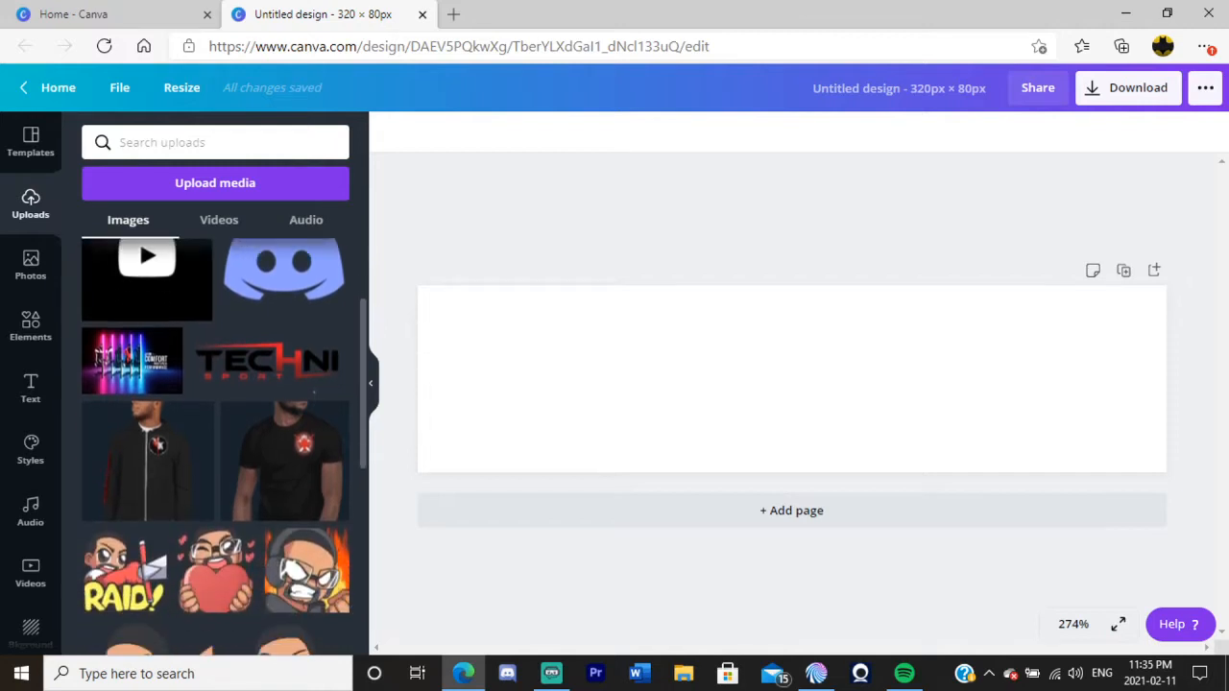
{"action": "scroll", "coordinate": [215, 447], "scroll_direction": "down", "scroll_amount": 2}
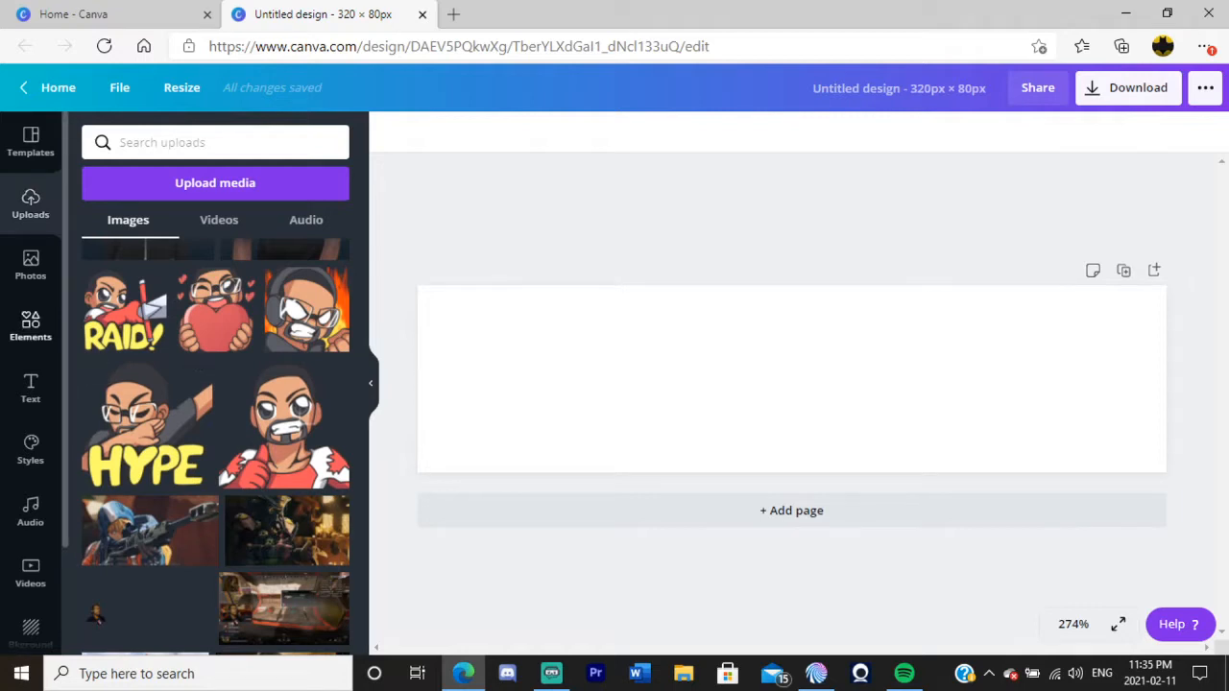
{"action": "left_click", "coordinate": [30, 326]}
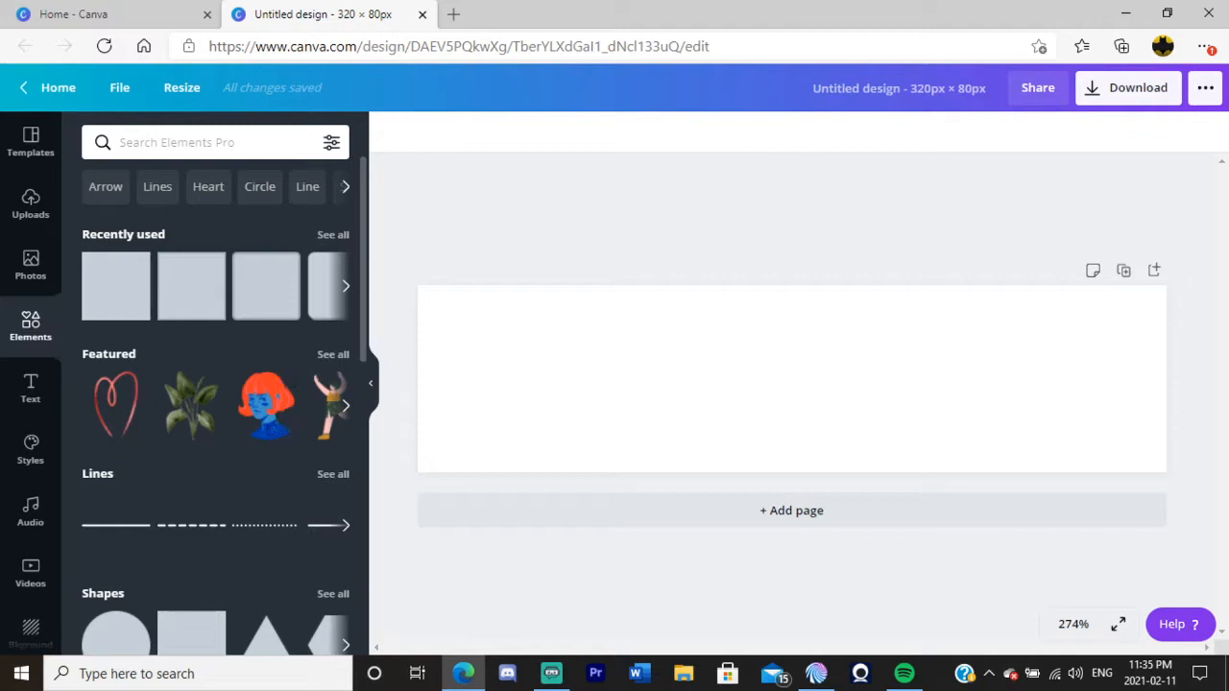
{"action": "left_click", "coordinate": [30, 388]}
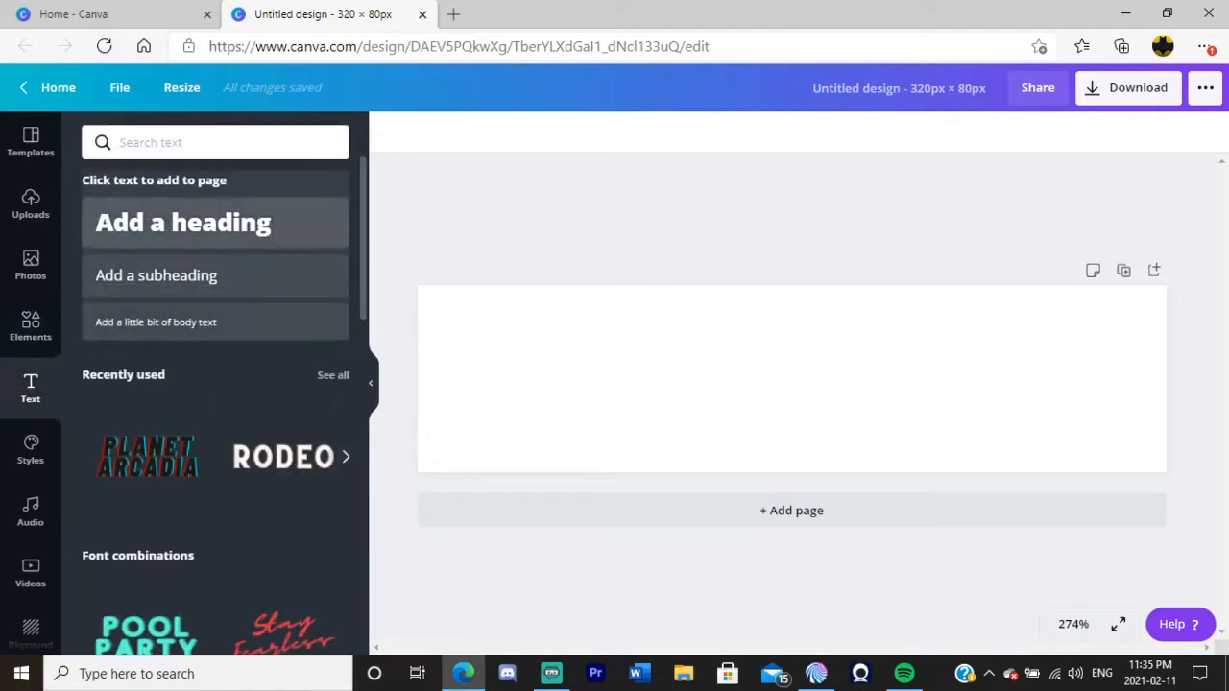
Apply the dark grey panel image with black seam lines from the Abstract backgrounds to the page.
{"action": "scroll", "coordinate": [215, 403], "scroll_direction": "down", "scroll_amount": 3}
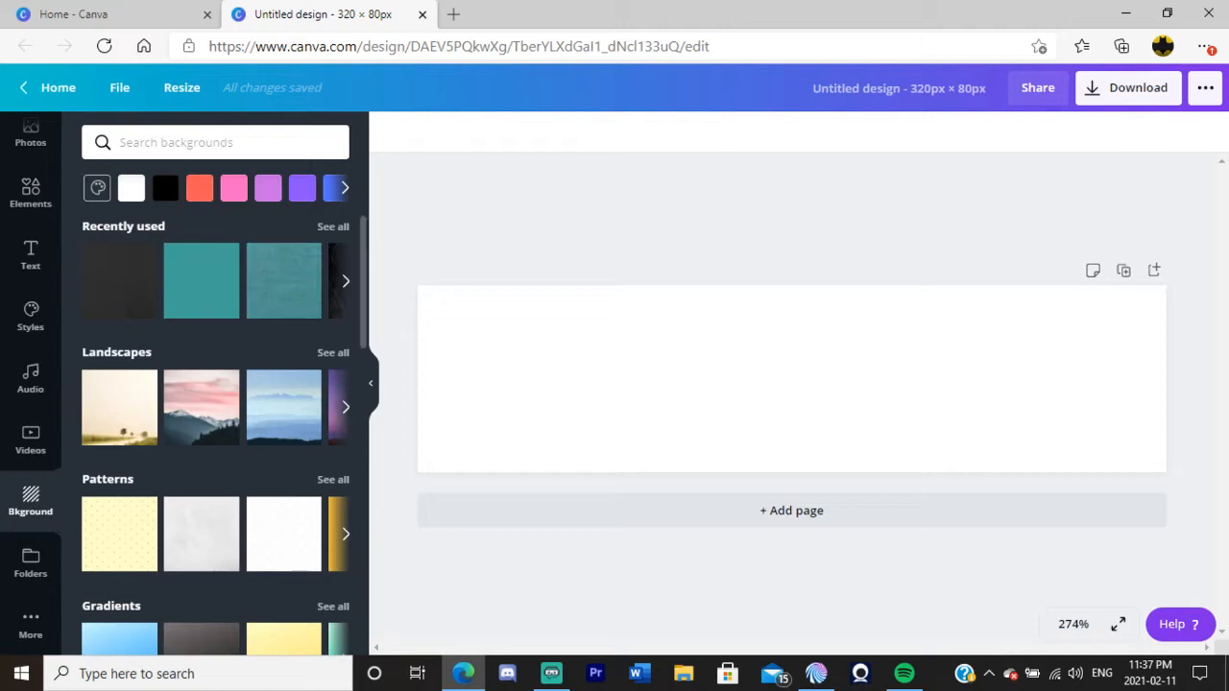
{"action": "scroll", "coordinate": [283, 365], "scroll_direction": "down", "scroll_amount": 5}
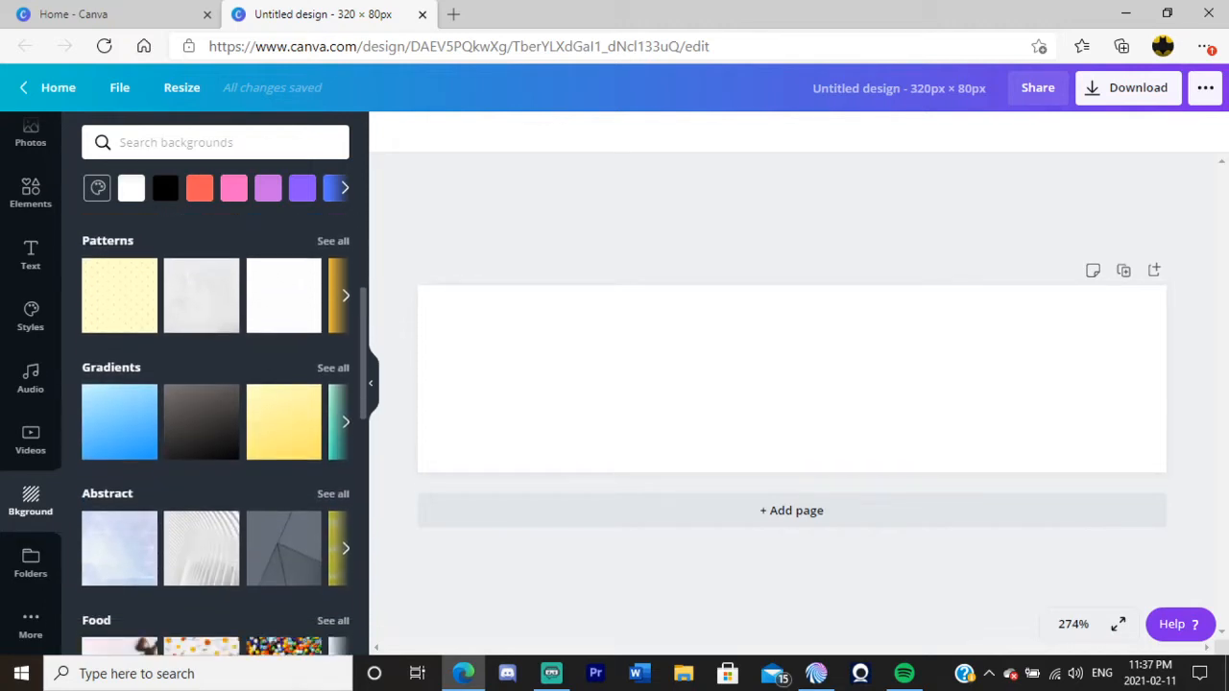
{"action": "left_click", "coordinate": [284, 365]}
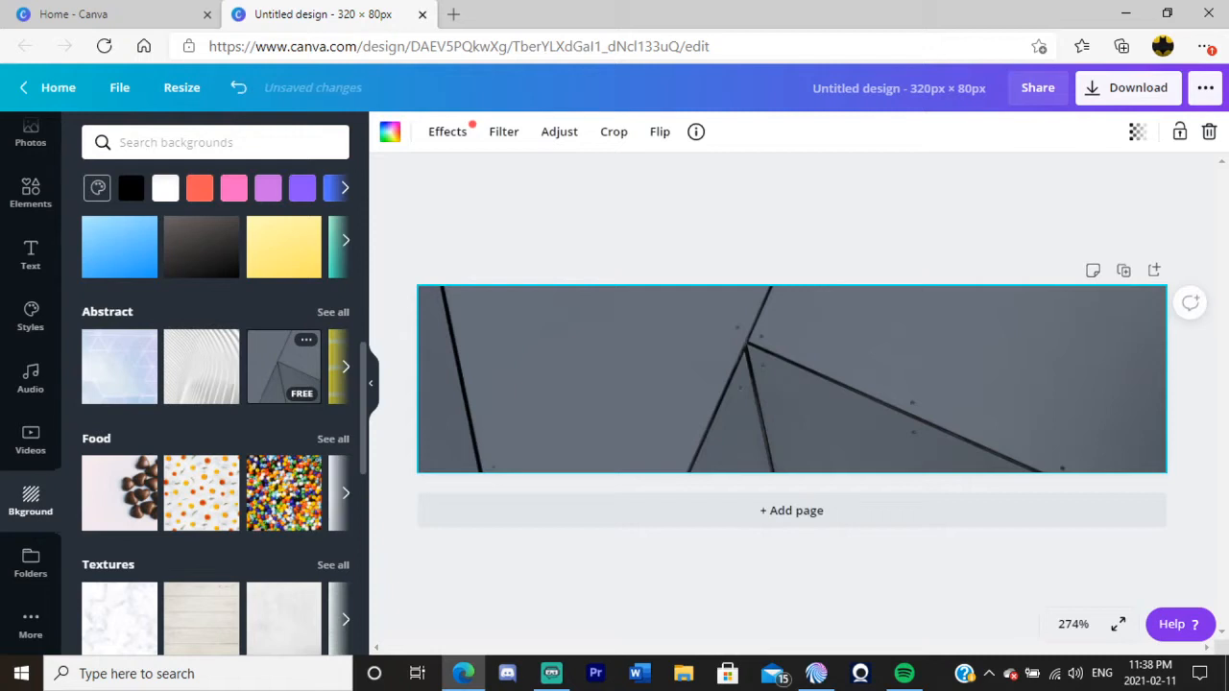
{"action": "left_click", "coordinate": [345, 366]}
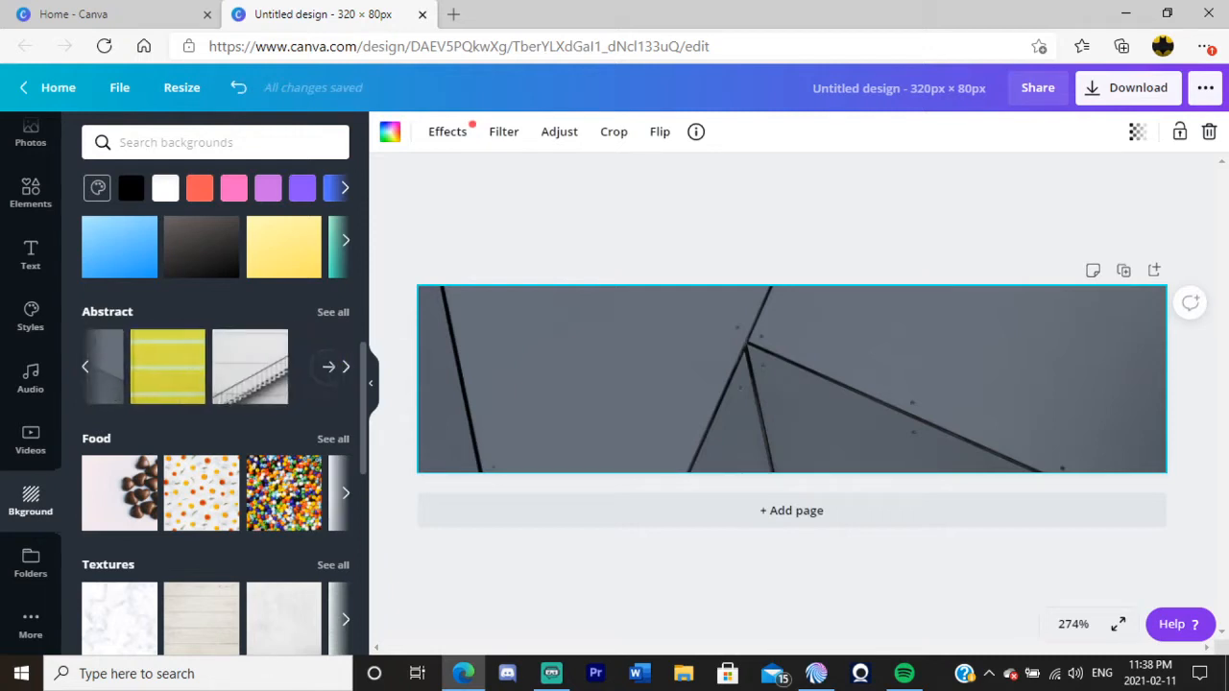
Raise the background image's vignette adjustment to 100.
{"action": "left_click", "coordinate": [504, 132]}
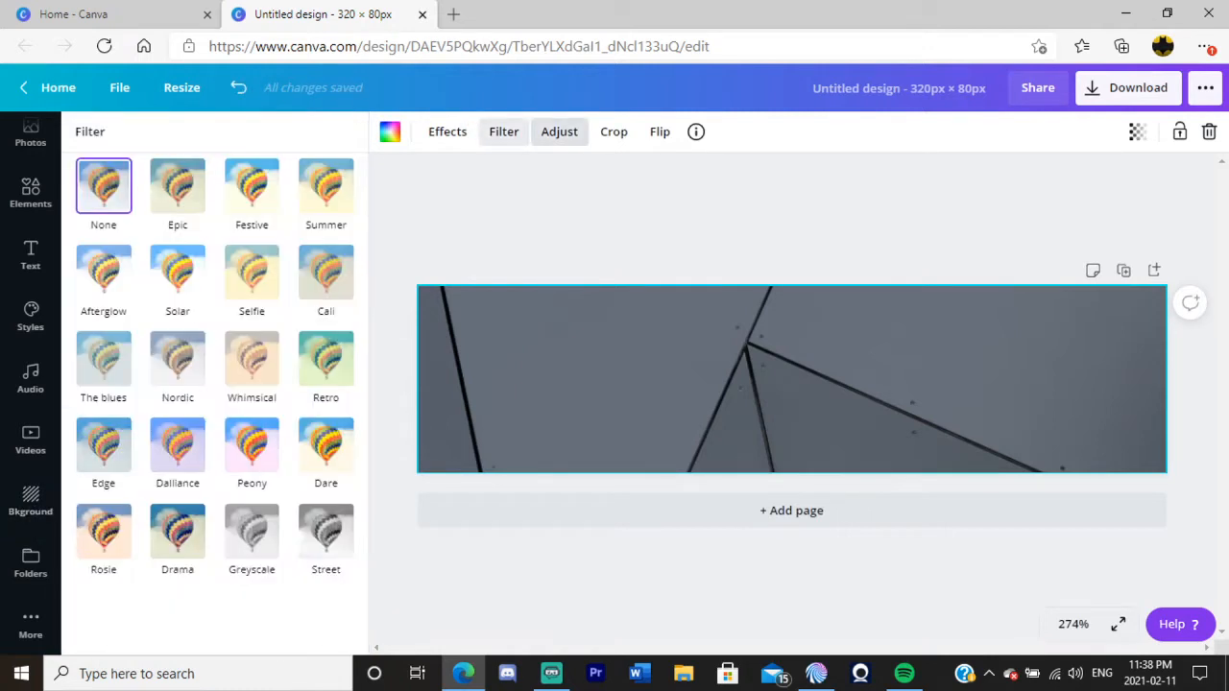
{"action": "left_click", "coordinate": [560, 132]}
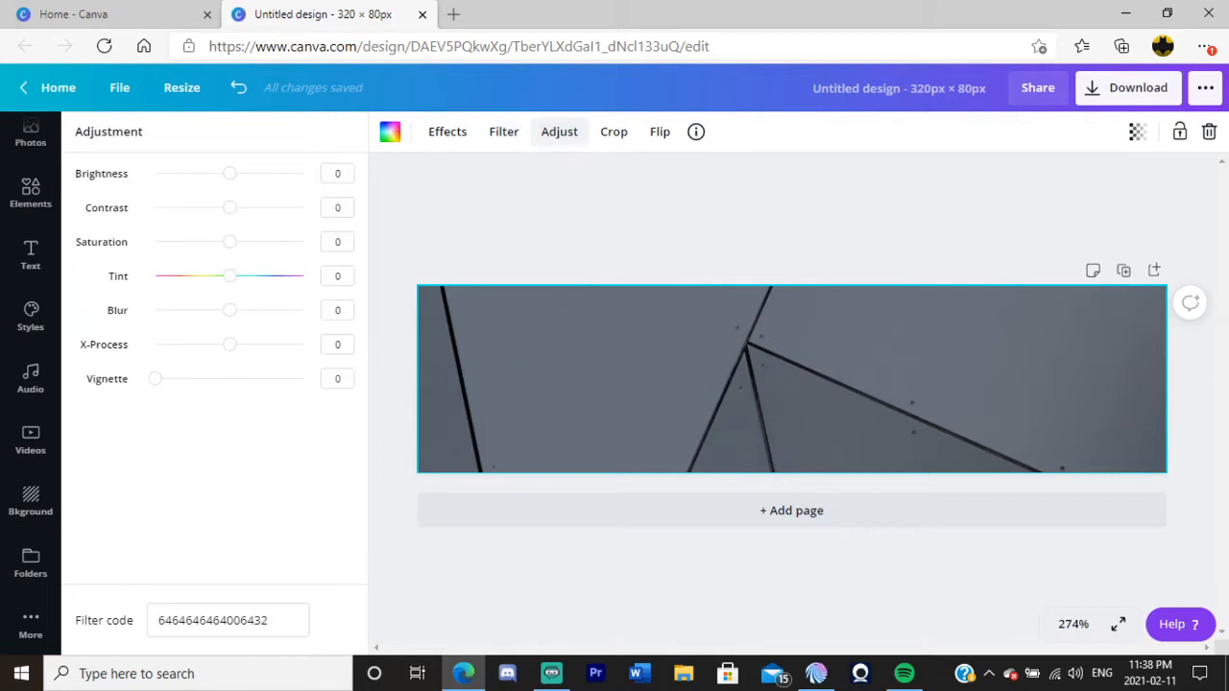
{"action": "left_click_drag", "start_coordinate": [156, 379], "coordinate": [304, 378]}
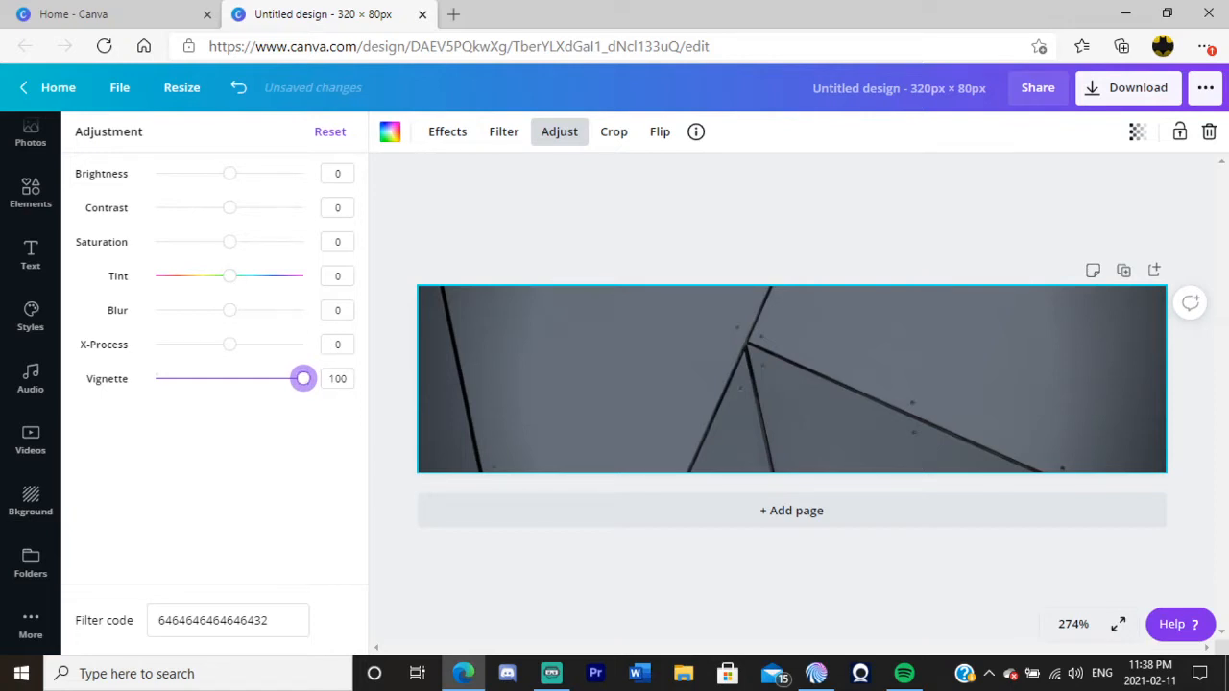
Darken the background image by setting its brightness to -50 and contrast to -20.
{"action": "left_click_drag", "start_coordinate": [229, 173], "coordinate": [215, 207]}
{"action": "left_click_drag", "start_coordinate": [330, 207], "coordinate": [348, 208]}
{"action": "left_click", "coordinate": [345, 208]}
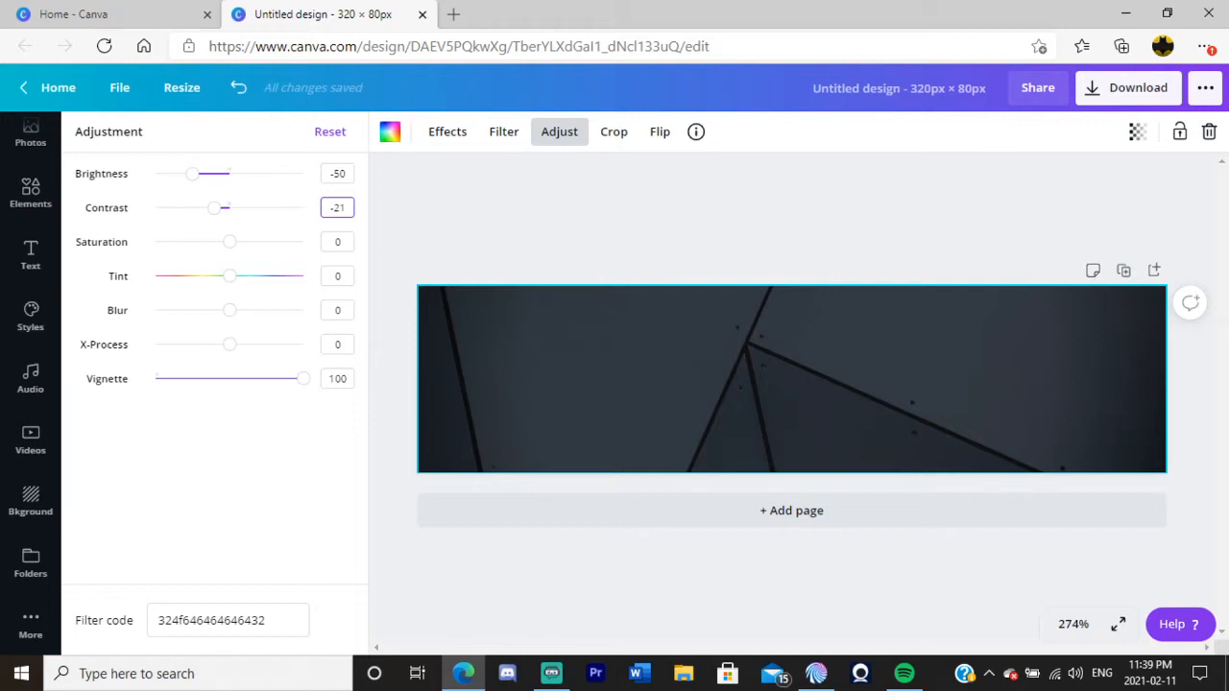
{"action": "key", "text": "BackSpace"}
{"action": "type", "text": "0"}
{"action": "key", "text": "Return"}
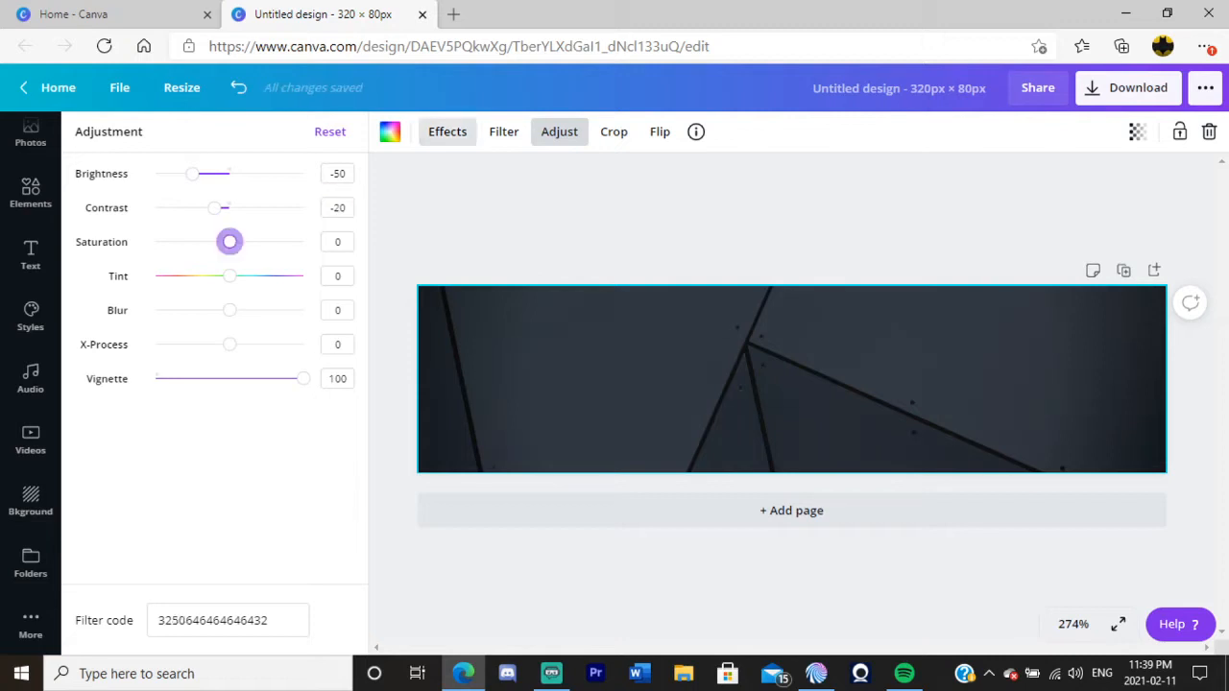
{"action": "left_click", "coordinate": [390, 131]}
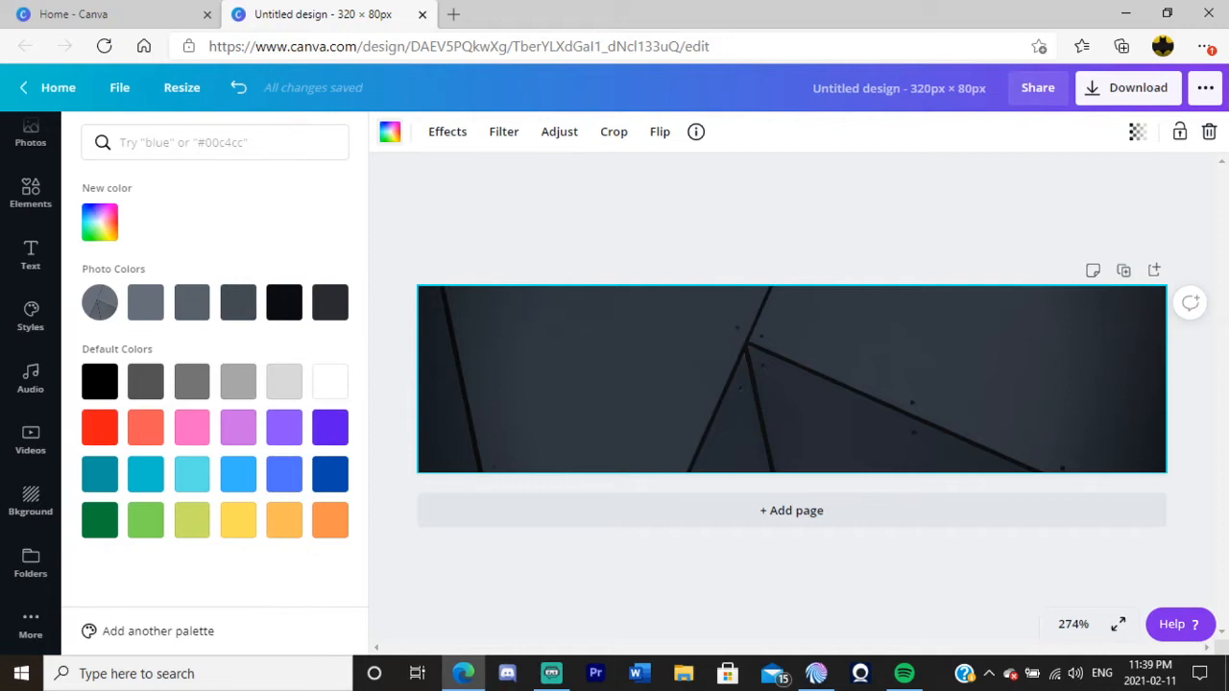
Add a heading to the banner in the Findel font with the text "About Me".
{"action": "left_click", "coordinate": [30, 256]}
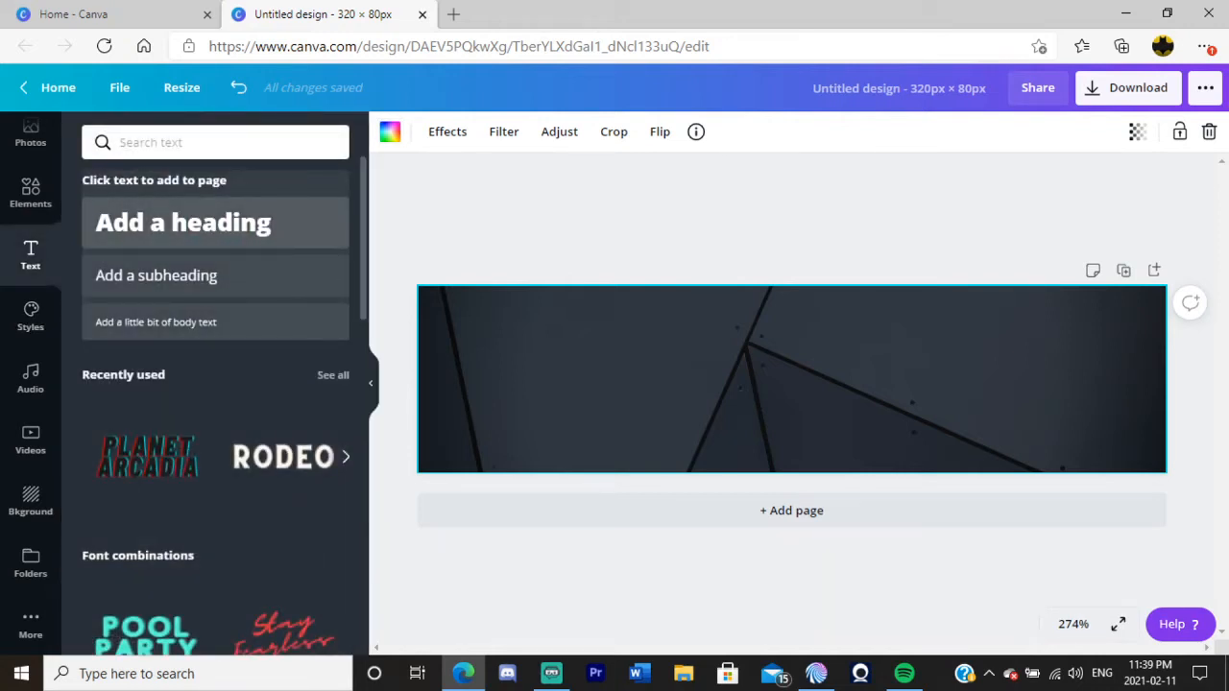
{"action": "left_click", "coordinate": [183, 222]}
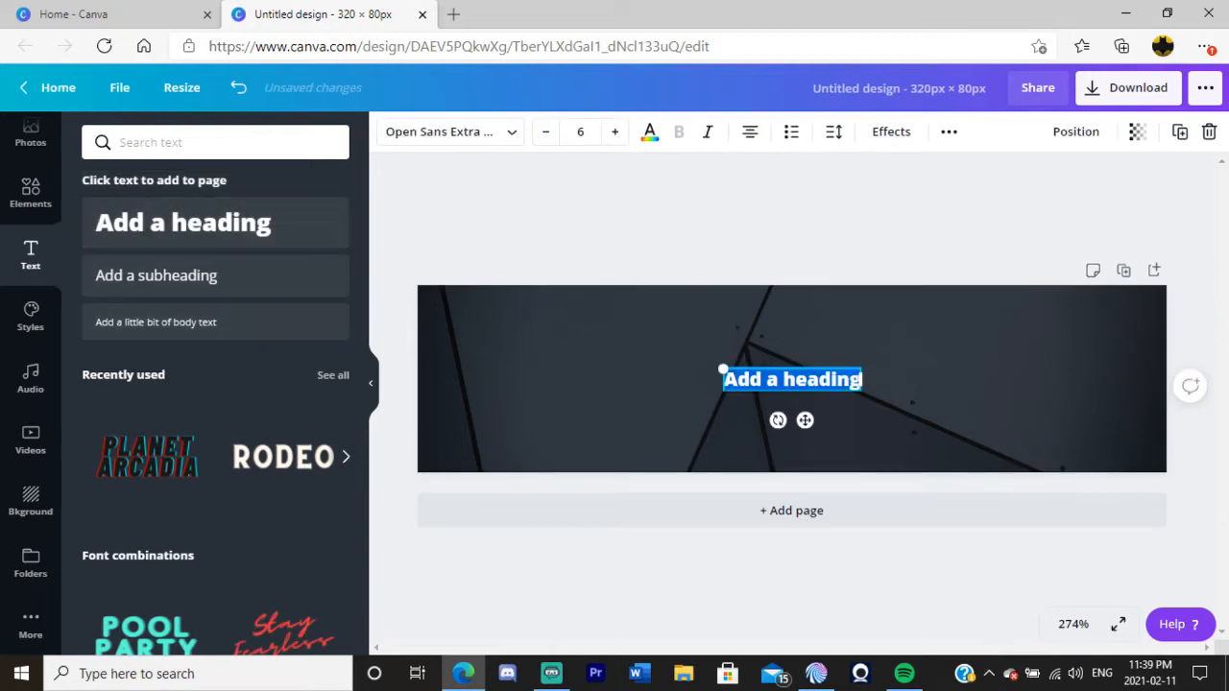
{"action": "left_click", "coordinate": [449, 132]}
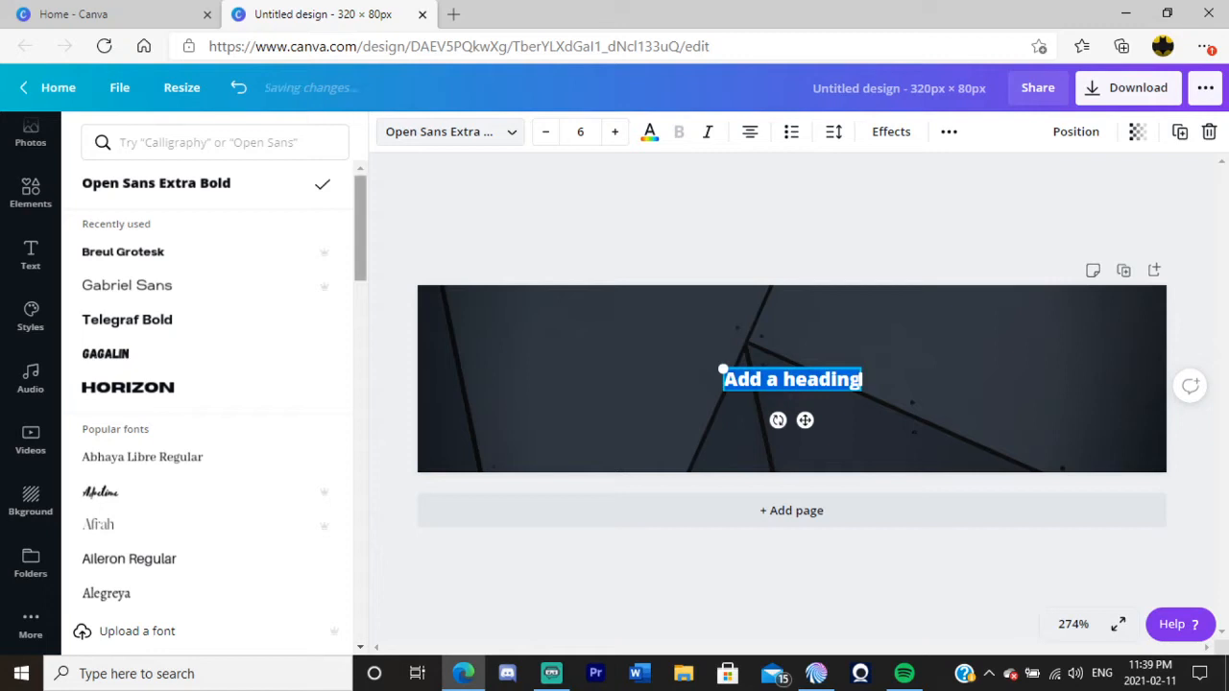
{"action": "left_click_drag", "start_coordinate": [360, 227], "coordinate": [360, 342]}
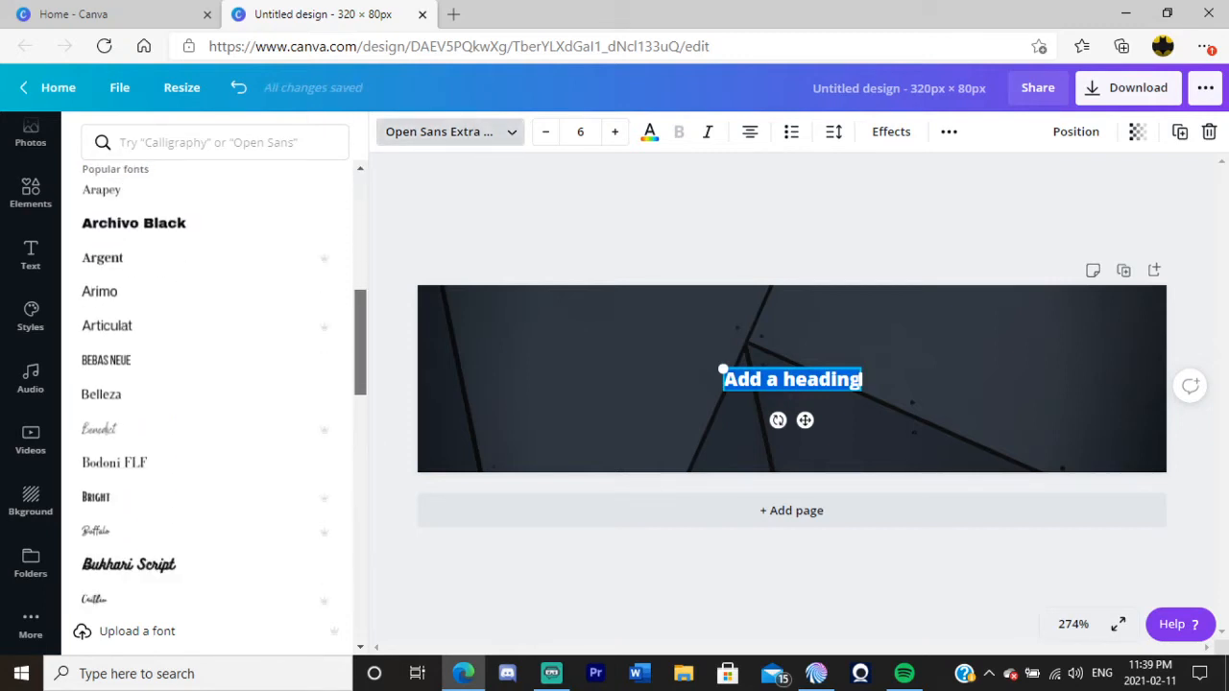
{"action": "left_click_drag", "start_coordinate": [360, 342], "coordinate": [360, 398]}
{"action": "left_click", "coordinate": [104, 458]}
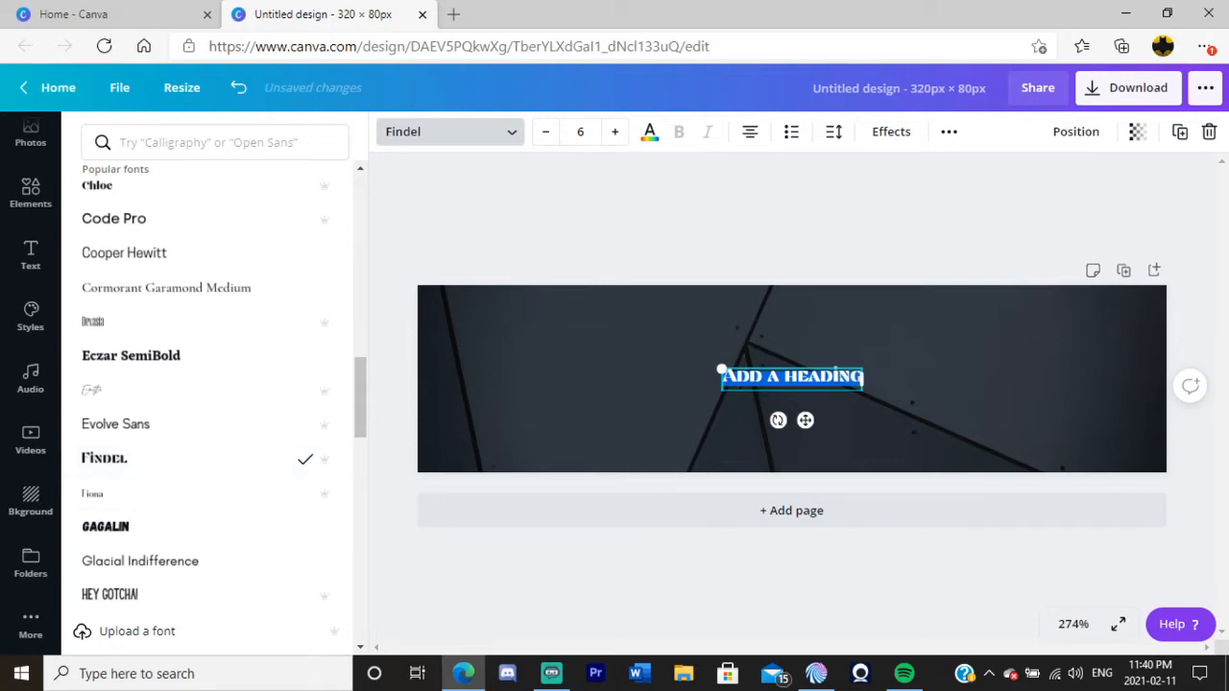
{"action": "type", "text": "ABOUT"}
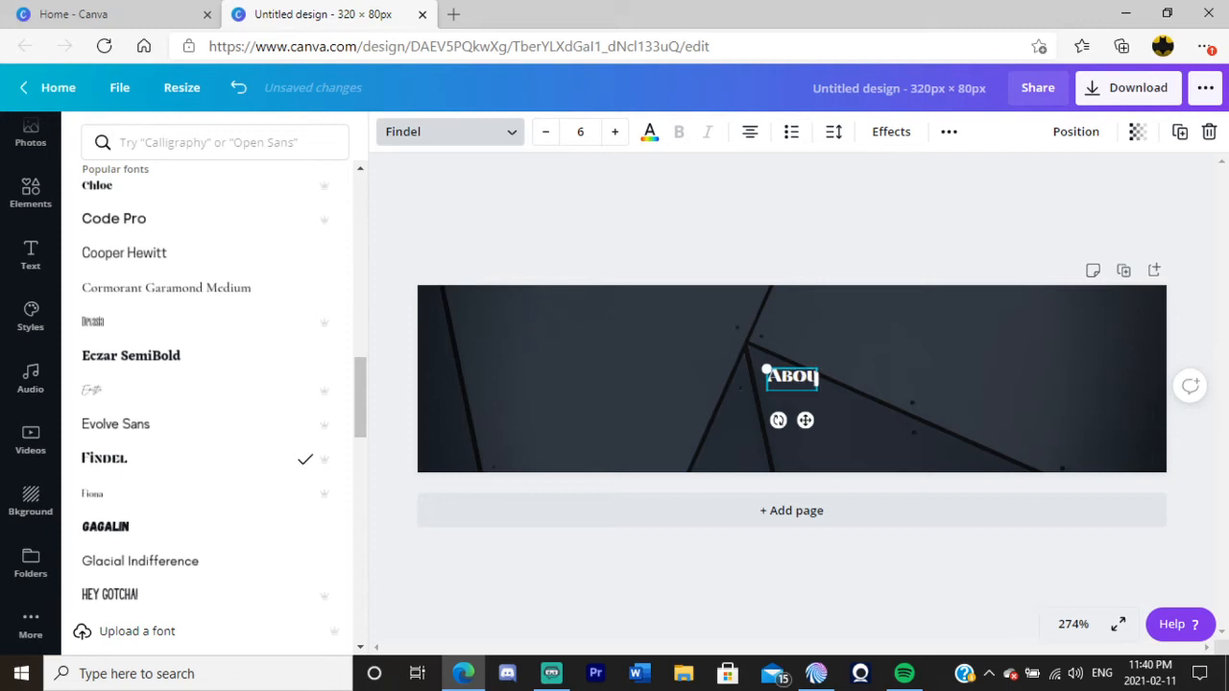
{"action": "type", "text": " Me"}
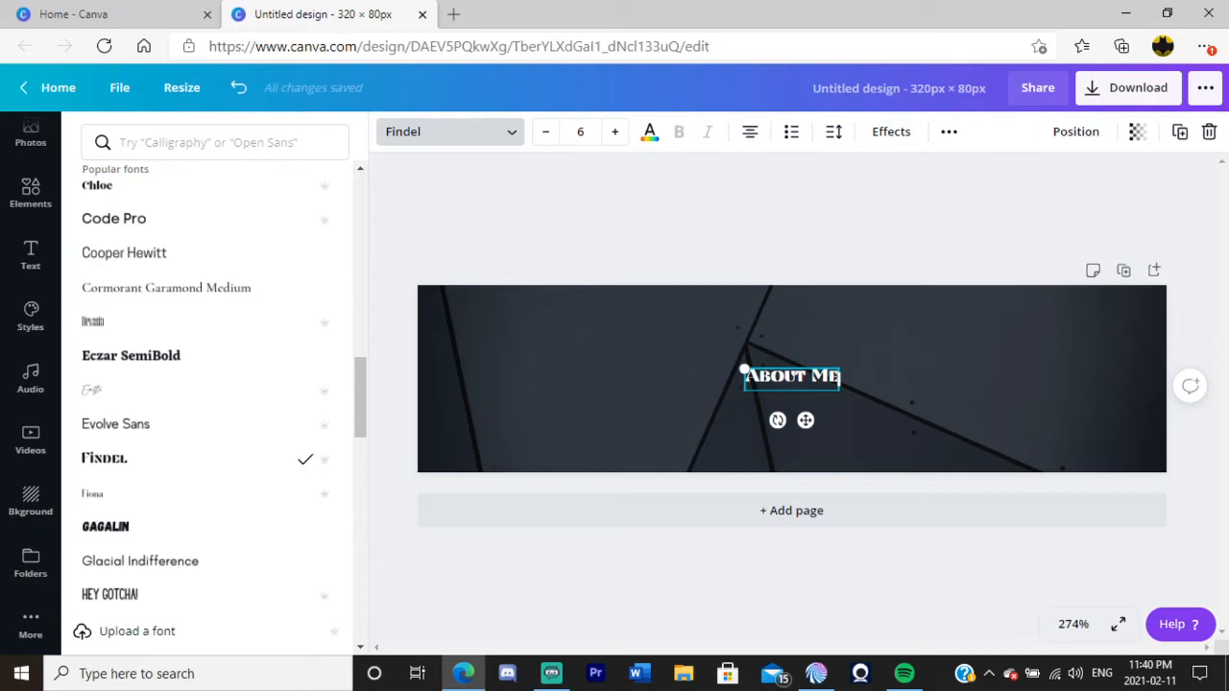
Enlarge the "About Me" heading to font size 28 and center it on the banner.
{"action": "key", "text": "ctrl+a"}
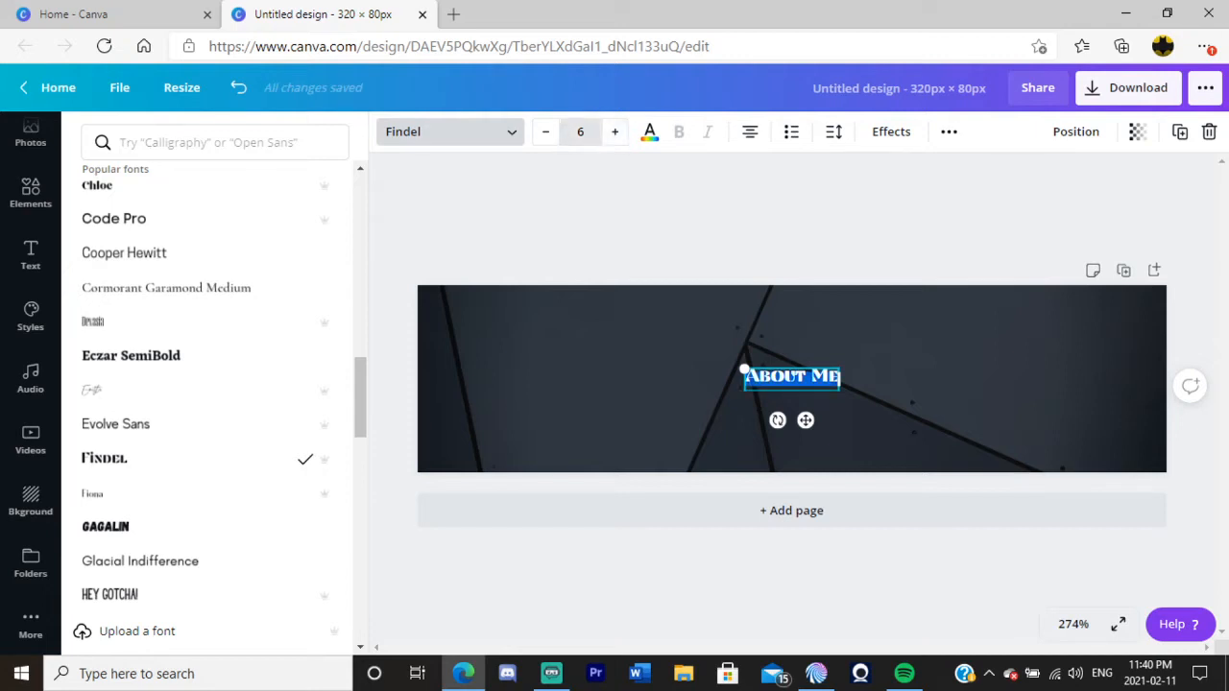
{"action": "left_click", "coordinate": [580, 132]}
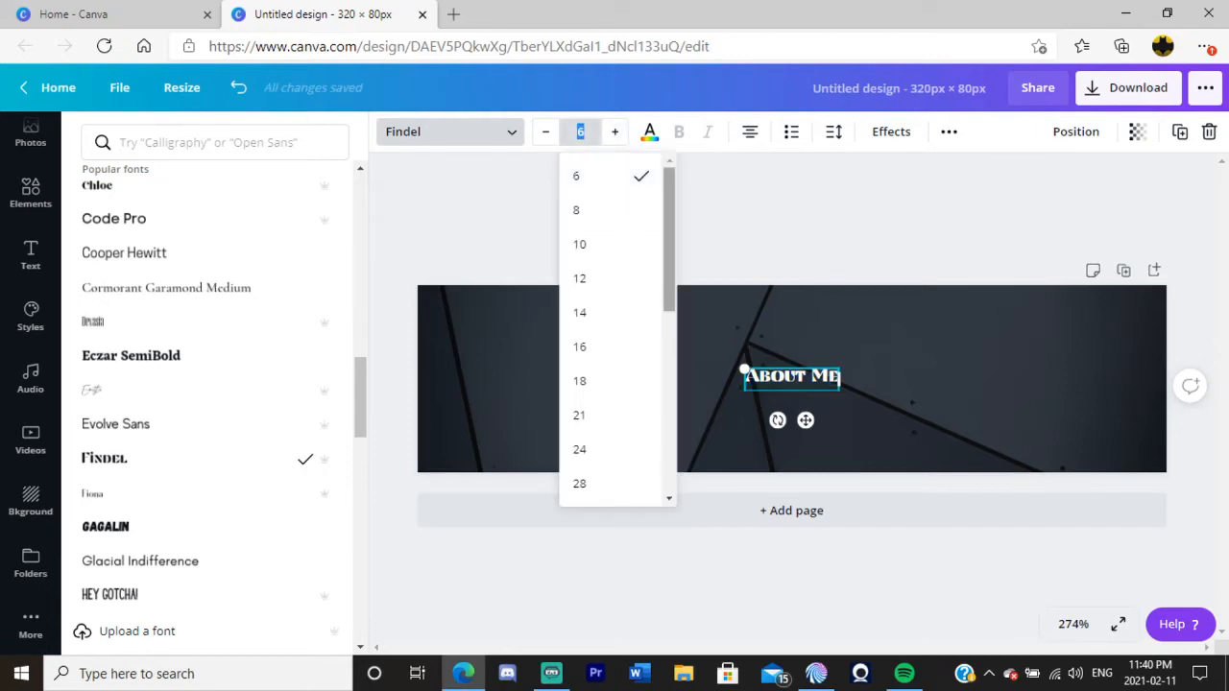
{"action": "left_click", "coordinate": [579, 450]}
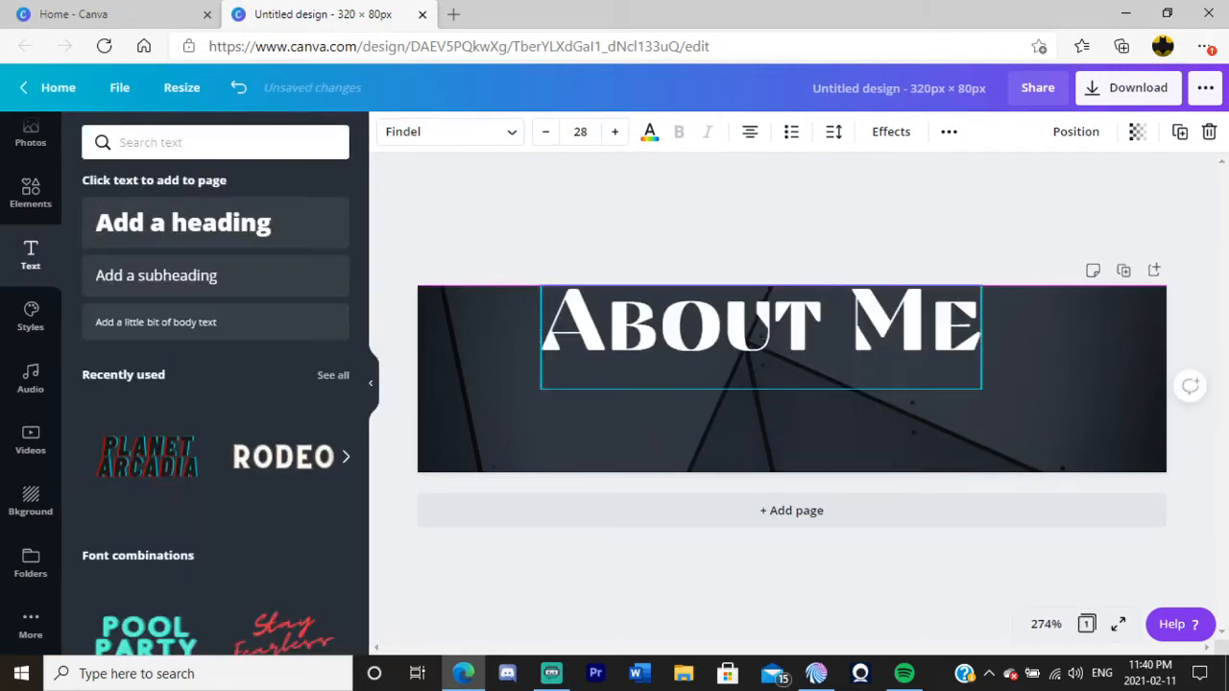
{"action": "left_click_drag", "start_coordinate": [761, 347], "coordinate": [792, 389]}
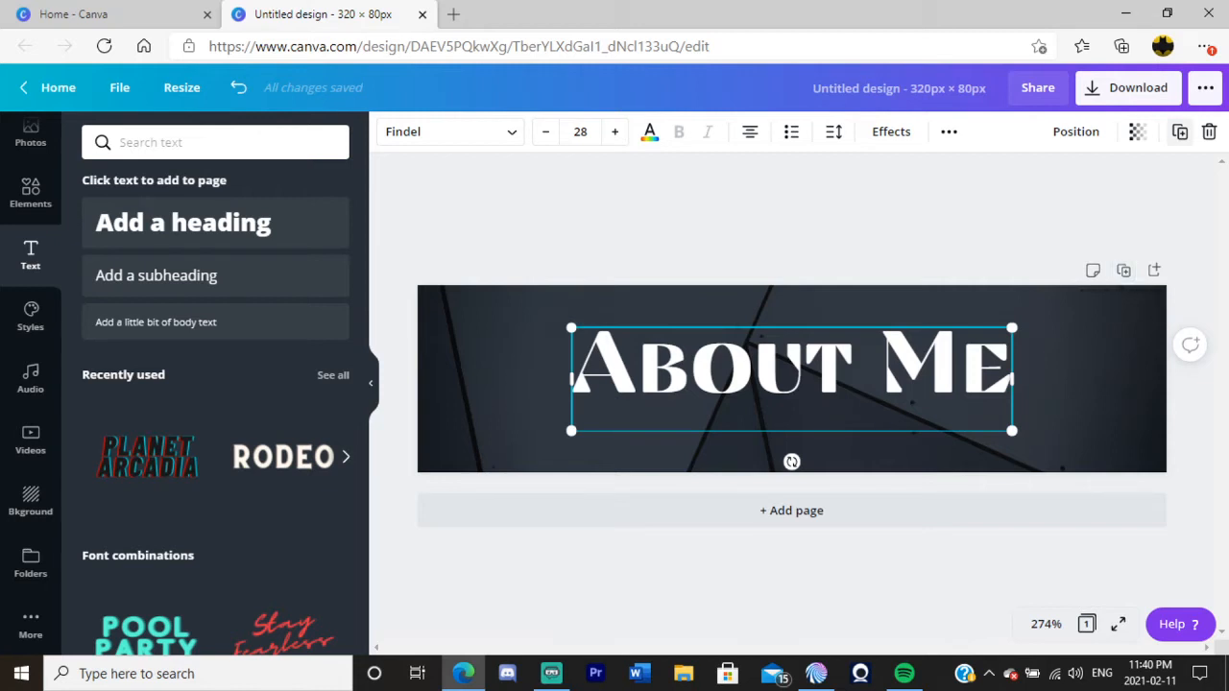
Duplicate the "About Me" heading and place the copy over the original, horizontally centered and slightly higher.
{"action": "left_click", "coordinate": [1180, 131]}
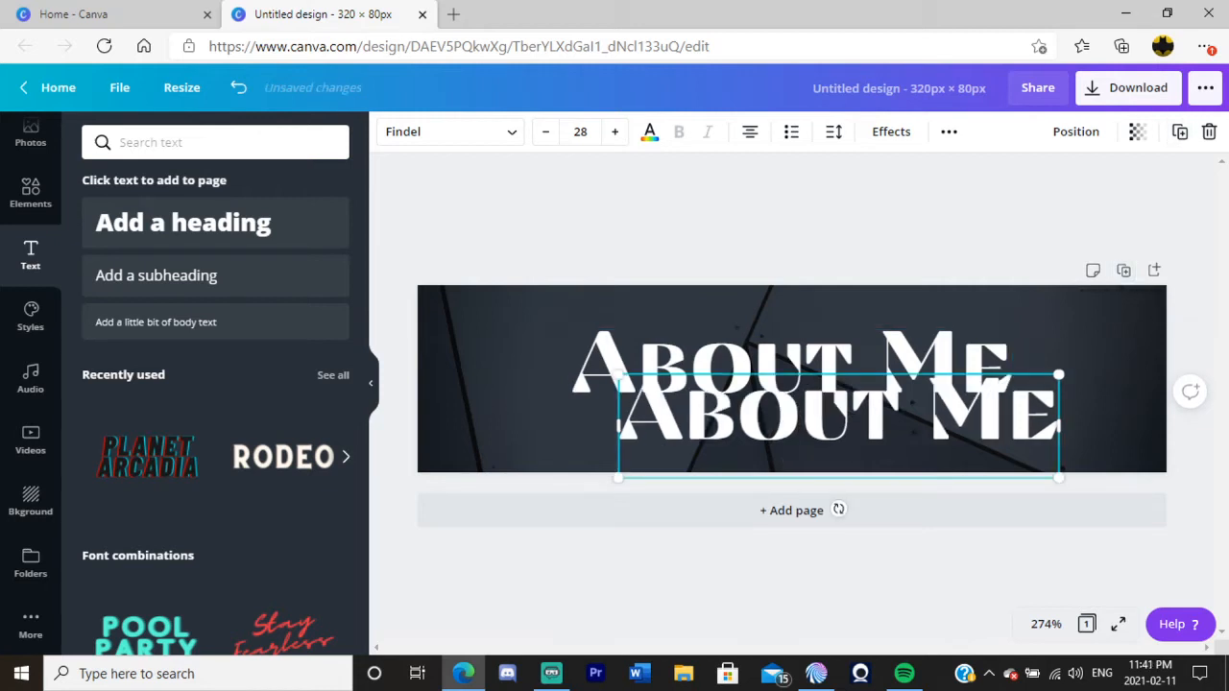
{"action": "left_click_drag", "start_coordinate": [838, 426], "coordinate": [792, 372]}
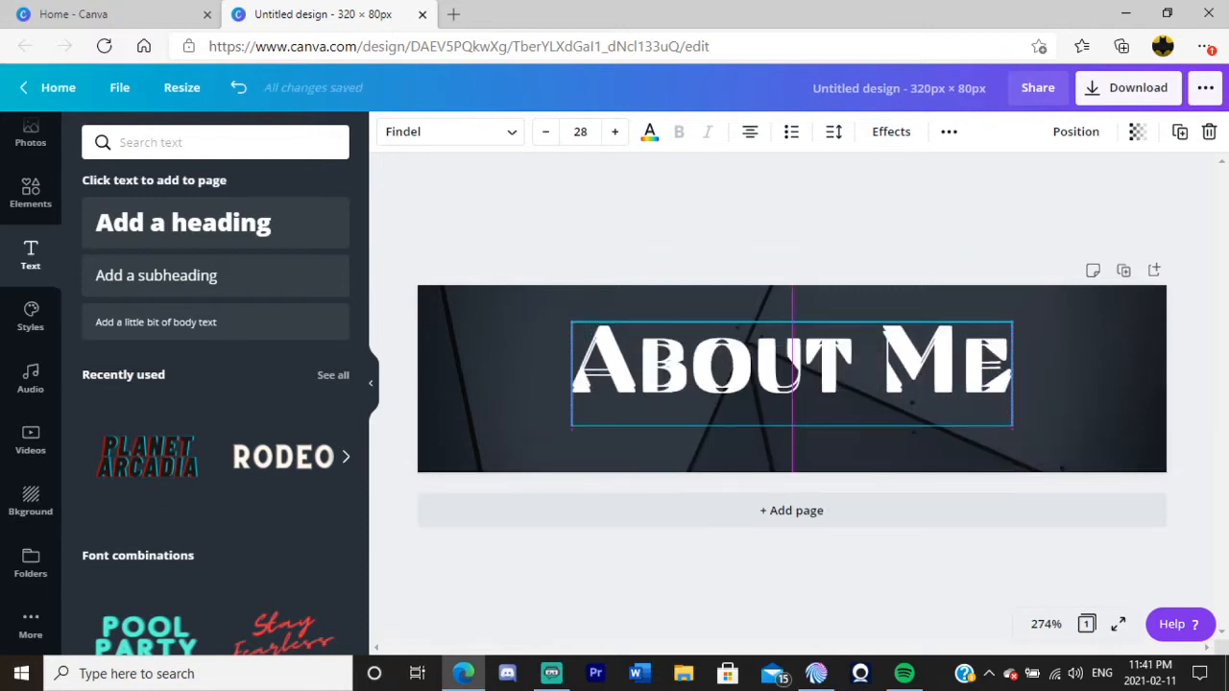
Recolor the front "About Me" copy dark green and offset it slightly left and down over the white heading.
{"action": "left_click", "coordinate": [649, 132]}
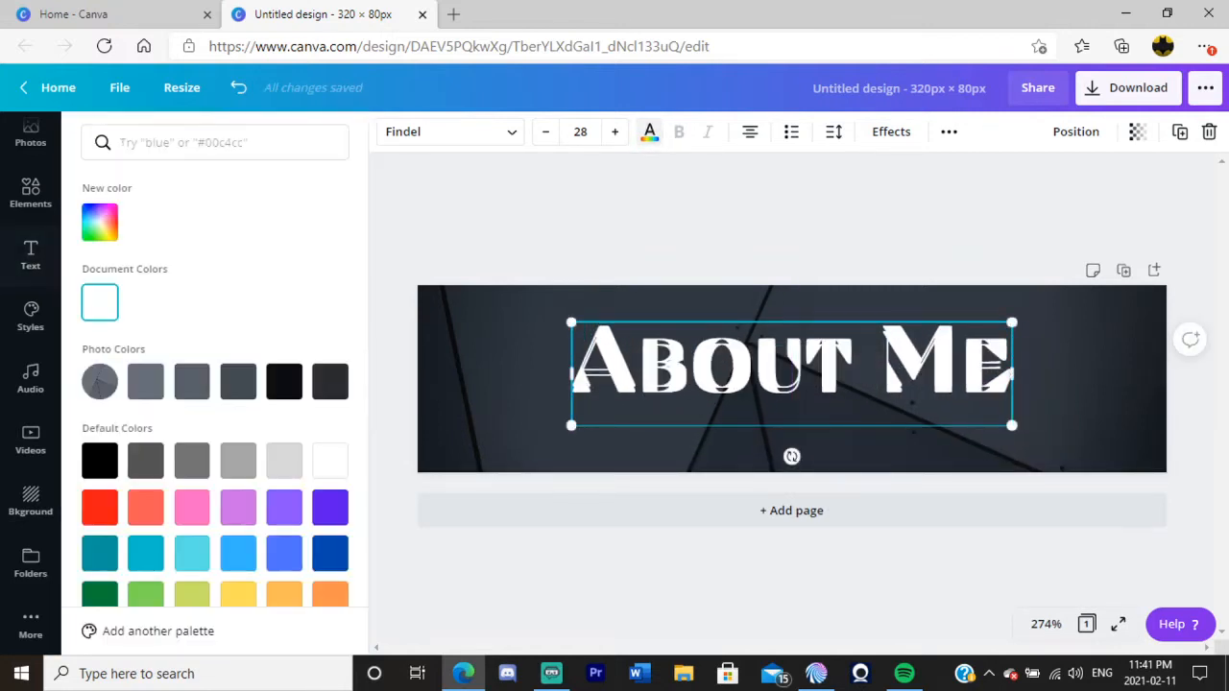
{"action": "left_click", "coordinate": [100, 507]}
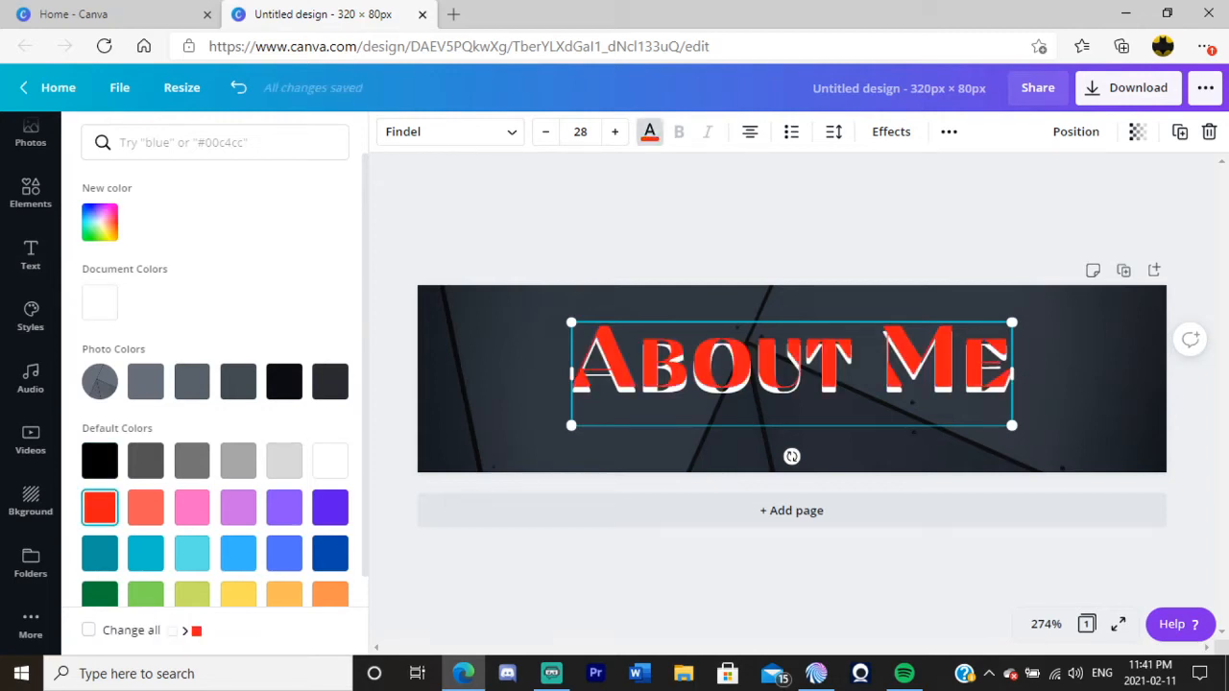
{"action": "left_click", "coordinate": [331, 508]}
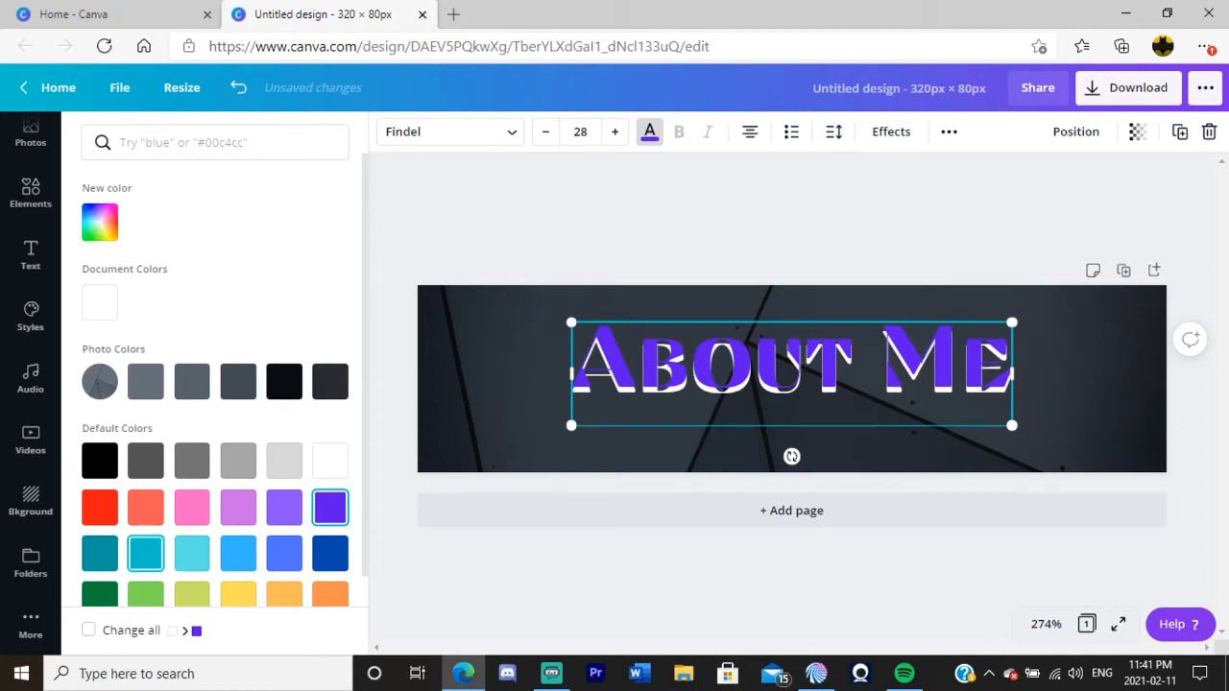
{"action": "left_click", "coordinate": [100, 594]}
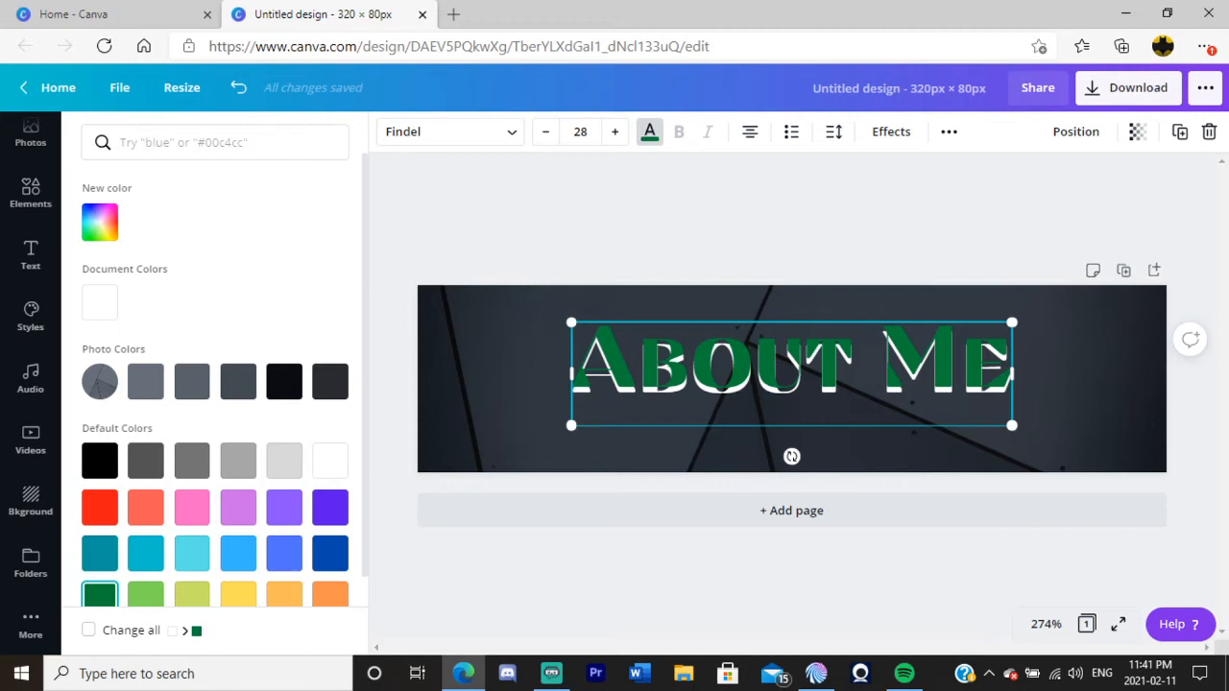
{"action": "left_click", "coordinate": [31, 255]}
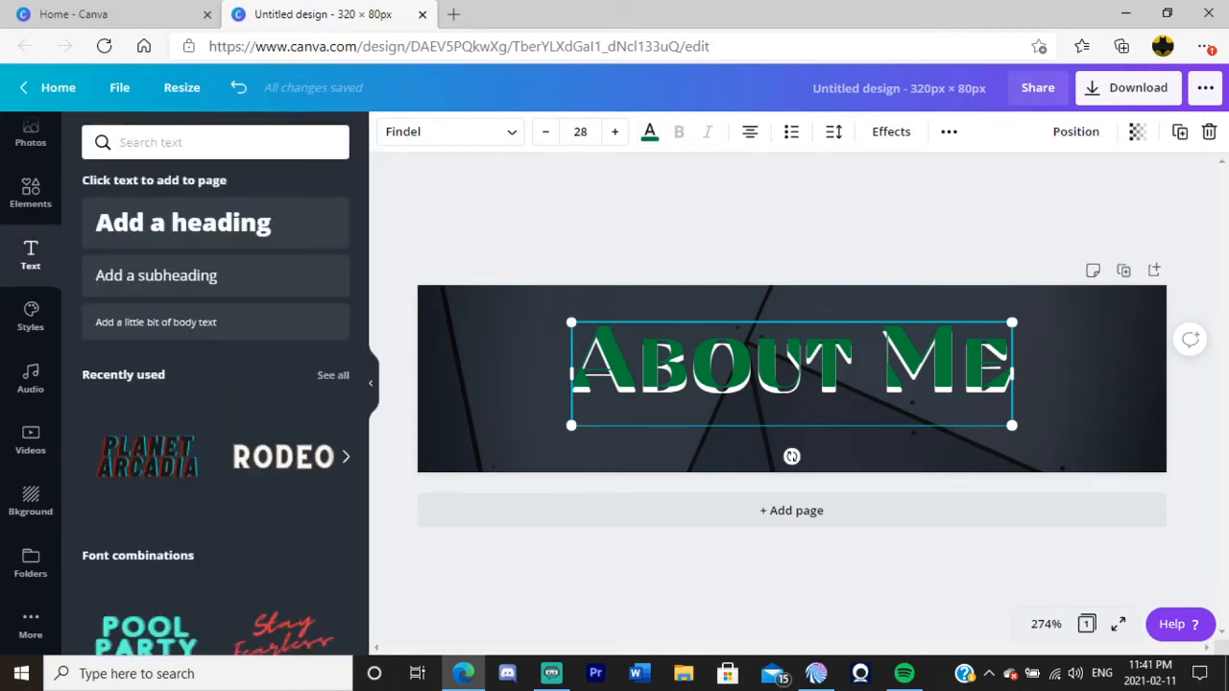
{"action": "left_click_drag", "start_coordinate": [792, 367], "coordinate": [788, 371]}
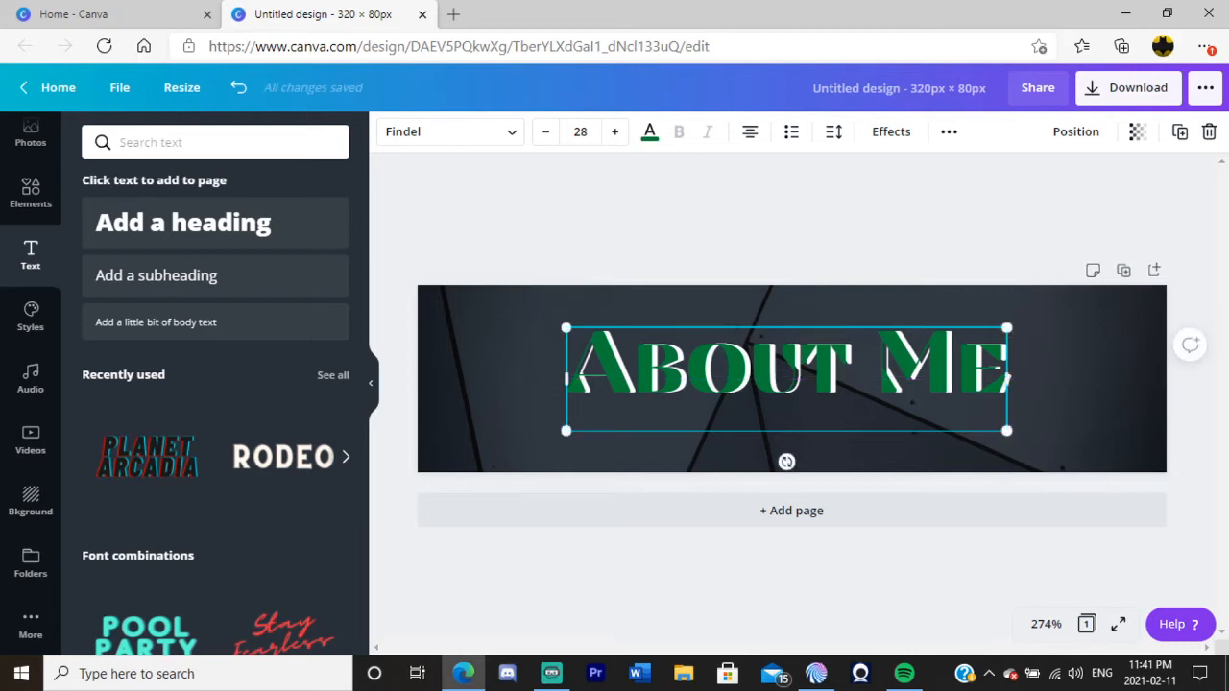
Set the background image's contrast to 0.
{"action": "key", "text": "Escape"}
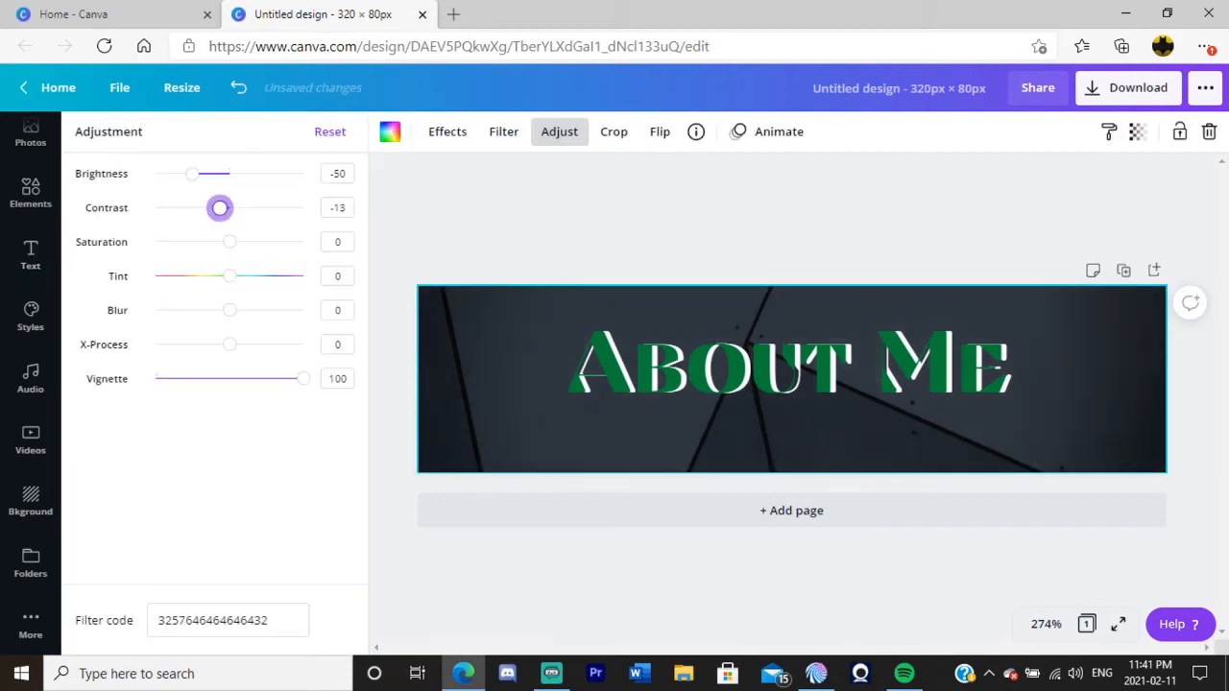
{"action": "mouse_move", "coordinate": [220, 206]}
{"action": "left_mouse_down"}
{"action": "mouse_move", "coordinate": [250, 207]}
{"action": "mouse_move", "coordinate": [170, 207]}
{"action": "mouse_move", "coordinate": [230, 208]}
{"action": "left_mouse_up"}
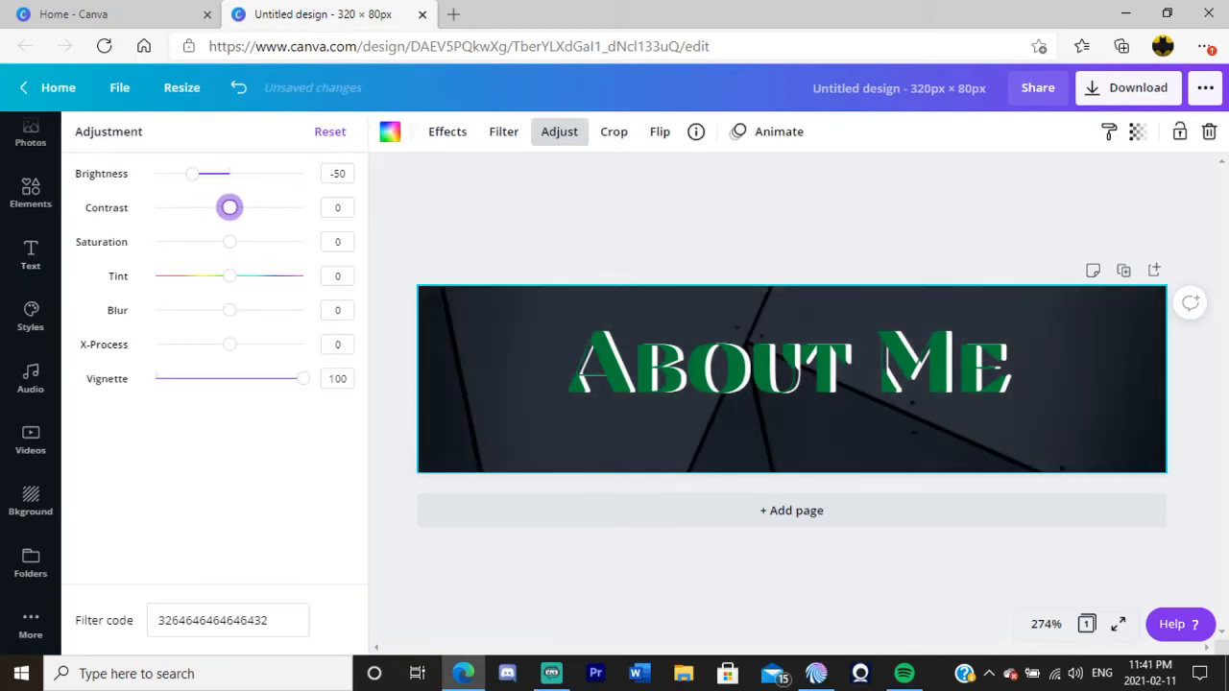
{"action": "left_click", "coordinate": [31, 254]}
Add the uploaded heart-hugging character emote to the banner, place it left of the heading and enlarge it slightly.
{"action": "left_click", "coordinate": [30, 203]}
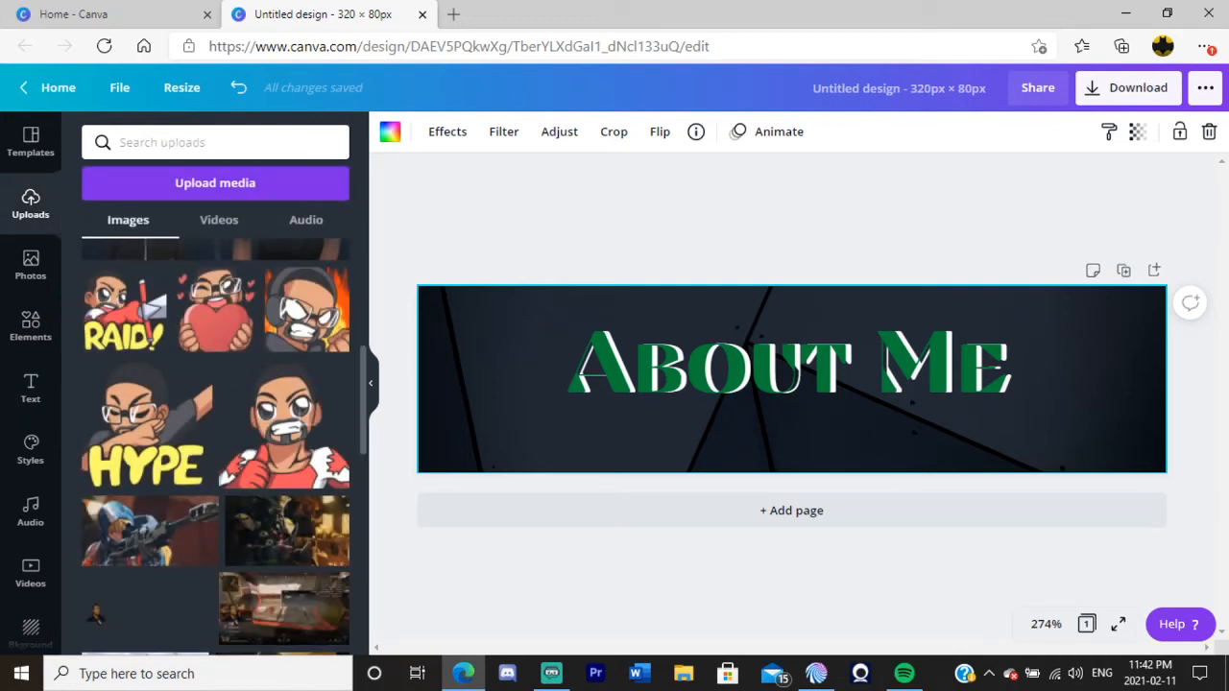
{"action": "left_click", "coordinate": [215, 312]}
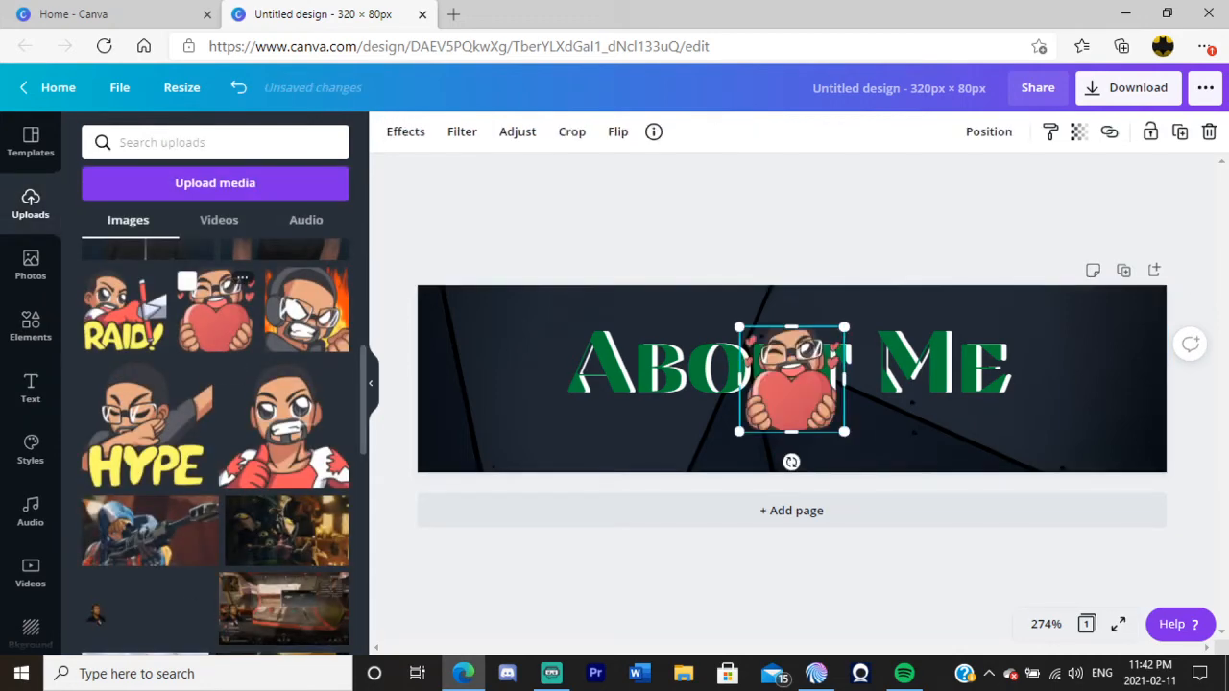
{"action": "left_click_drag", "start_coordinate": [791, 380], "coordinate": [489, 343]}
{"action": "left_click_drag", "start_coordinate": [540, 397], "coordinate": [553, 409]}
{"action": "left_click", "coordinate": [615, 583]}
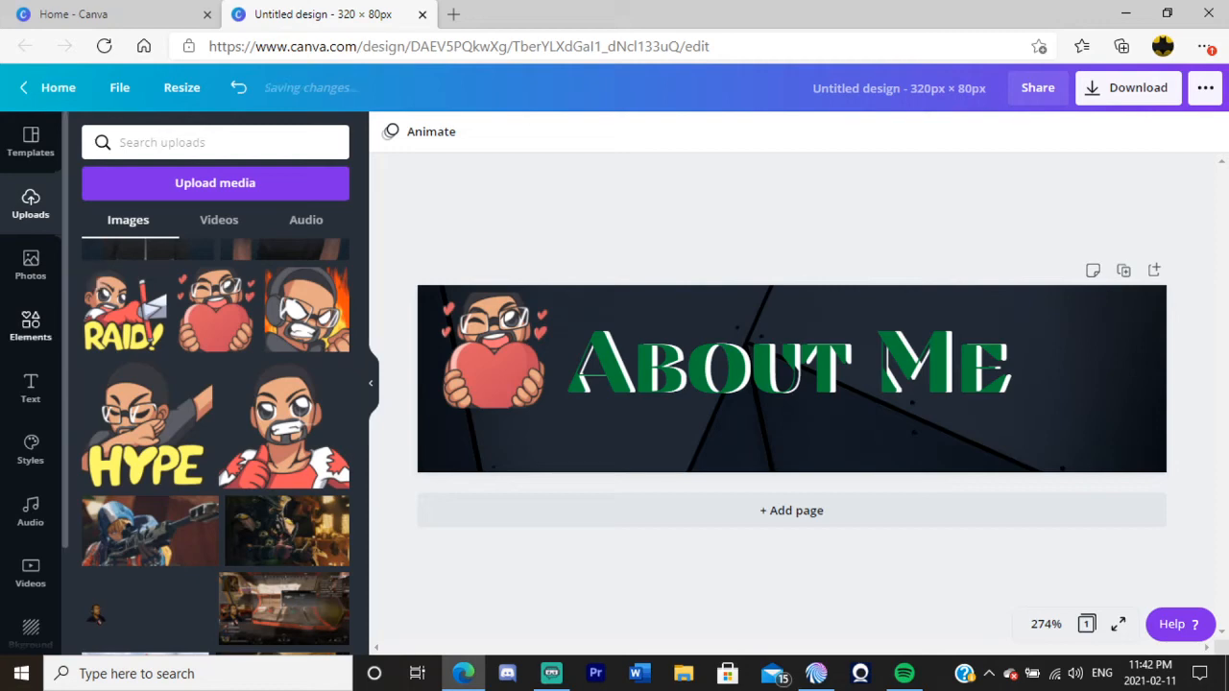
Add the curly swirl from the Lines elements, enlarge it and place it at the banner's right end, beneath and beside "Me".
{"action": "left_click", "coordinate": [30, 326]}
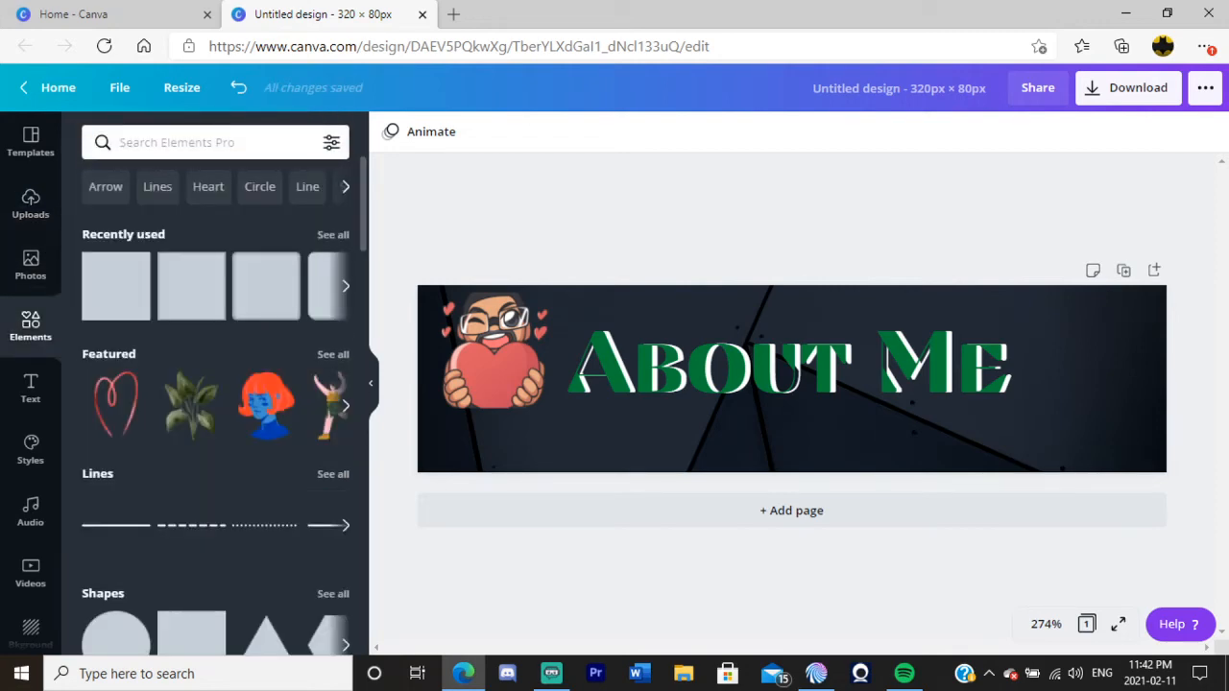
{"action": "left_click", "coordinate": [333, 474]}
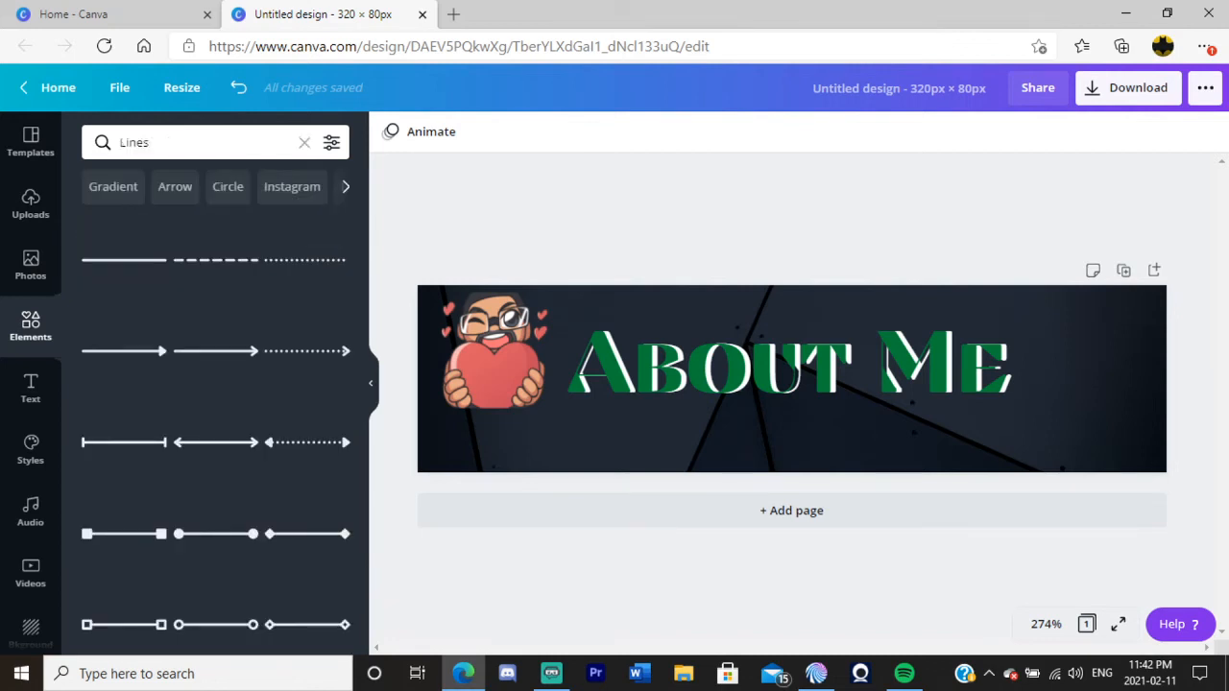
{"action": "scroll", "coordinate": [215, 384], "scroll_direction": "down", "scroll_amount": 5}
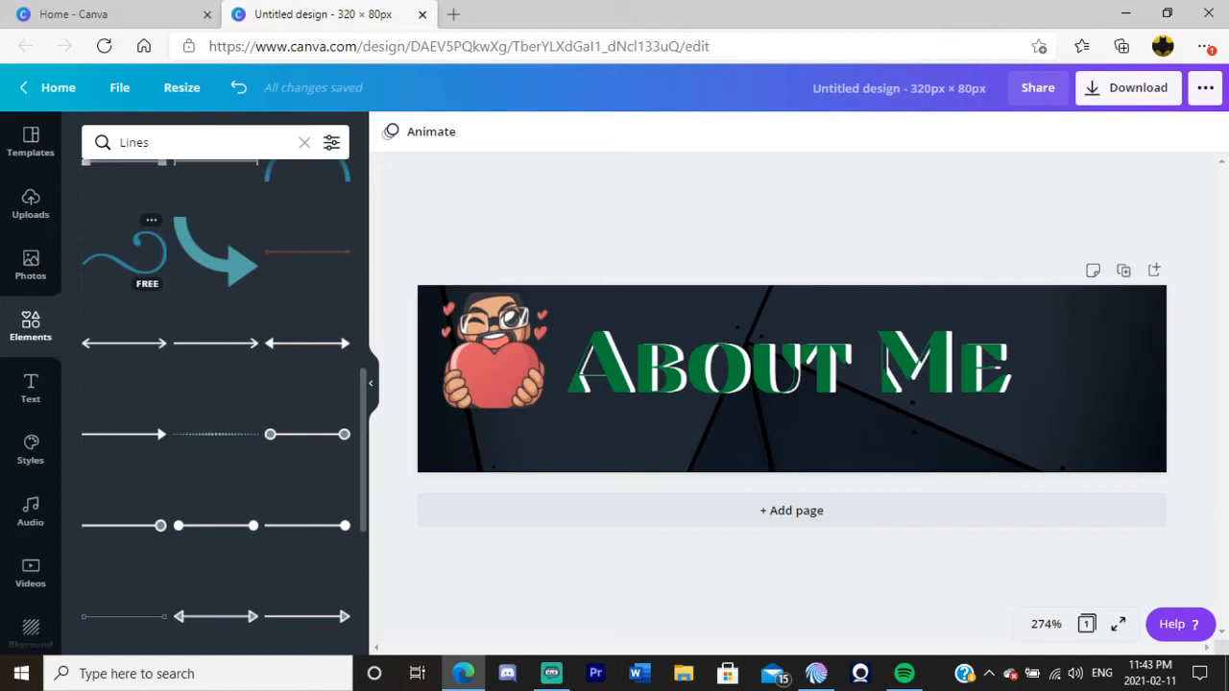
{"action": "left_click", "coordinate": [124, 252]}
{"action": "left_click_drag", "start_coordinate": [792, 379], "coordinate": [675, 417]}
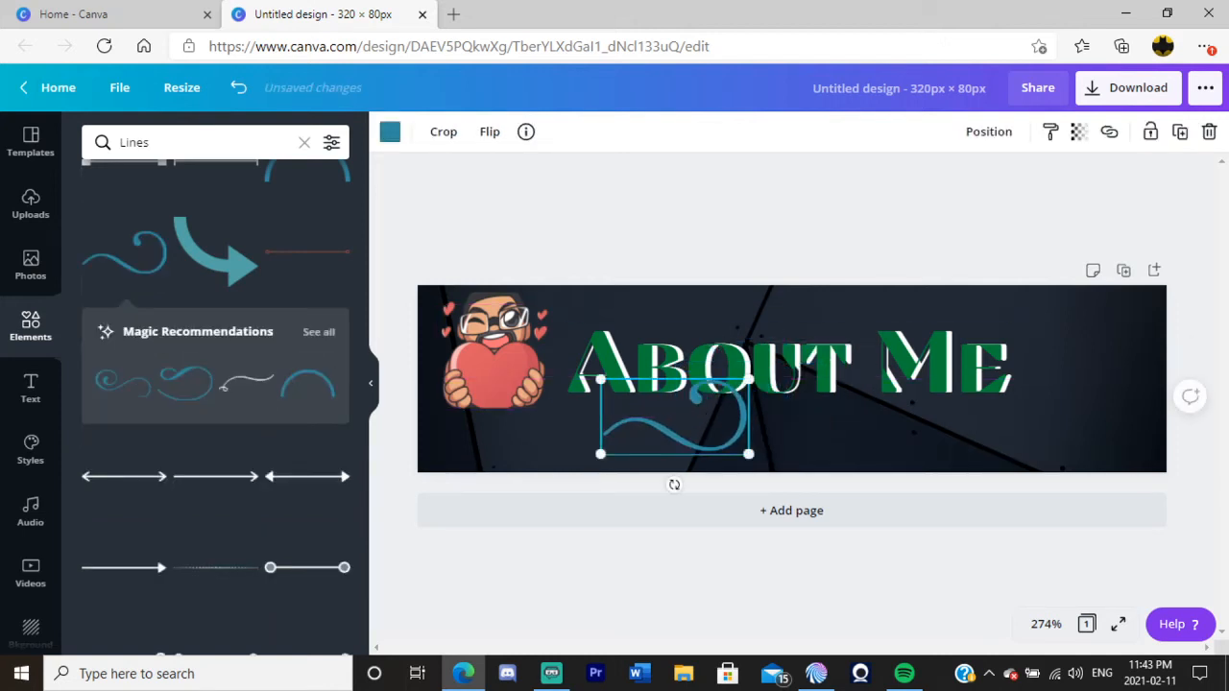
{"action": "left_click_drag", "start_coordinate": [749, 379], "coordinate": [873, 316]}
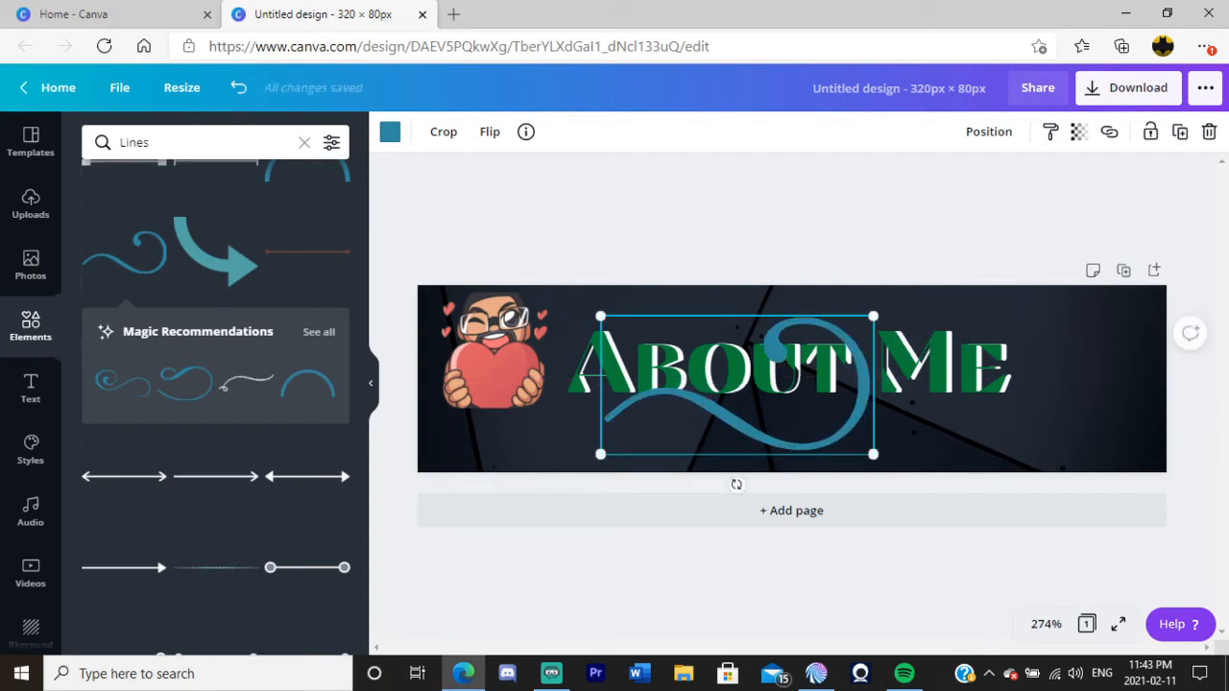
{"action": "left_click_drag", "start_coordinate": [736, 422], "coordinate": [995, 434]}
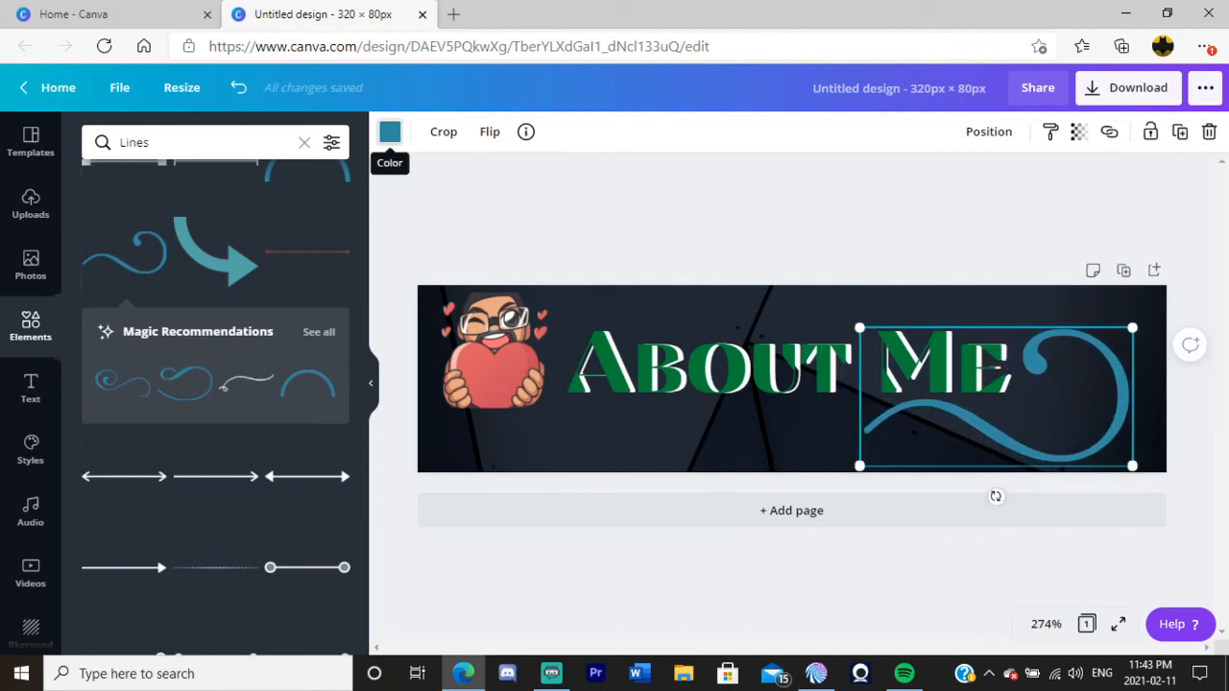
Recolor the swirl with the coral red taken from the emote's photo colors.
{"action": "left_click", "coordinate": [390, 131]}
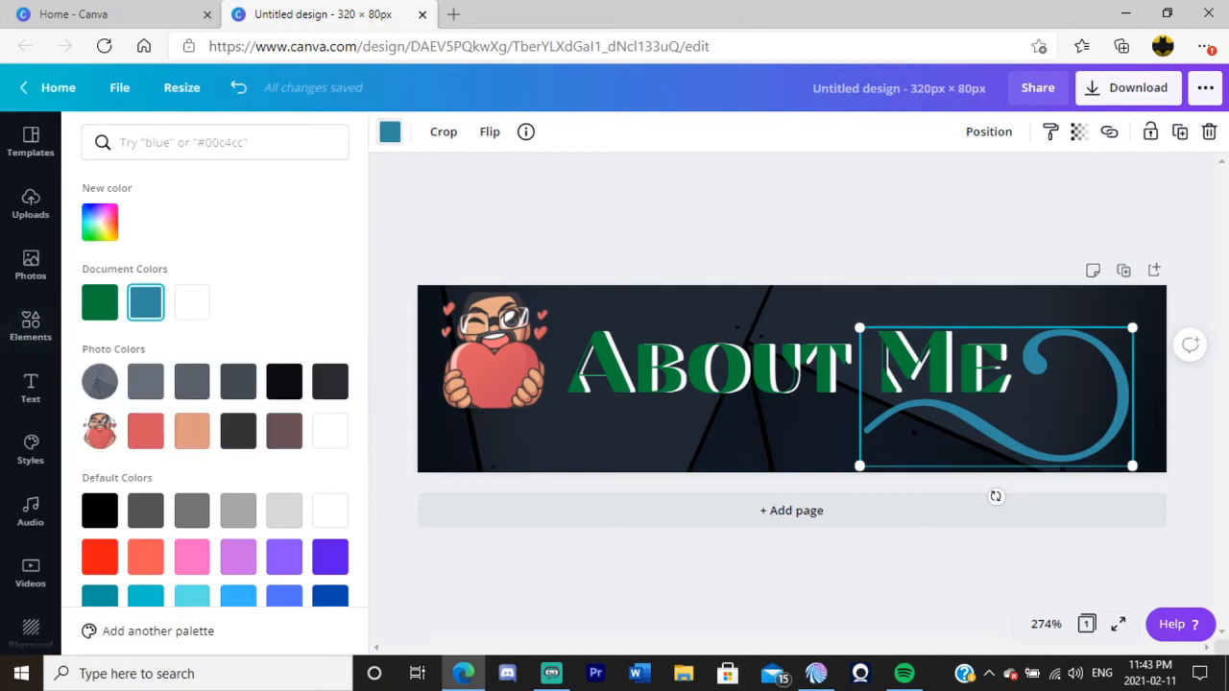
{"action": "left_click", "coordinate": [145, 431]}
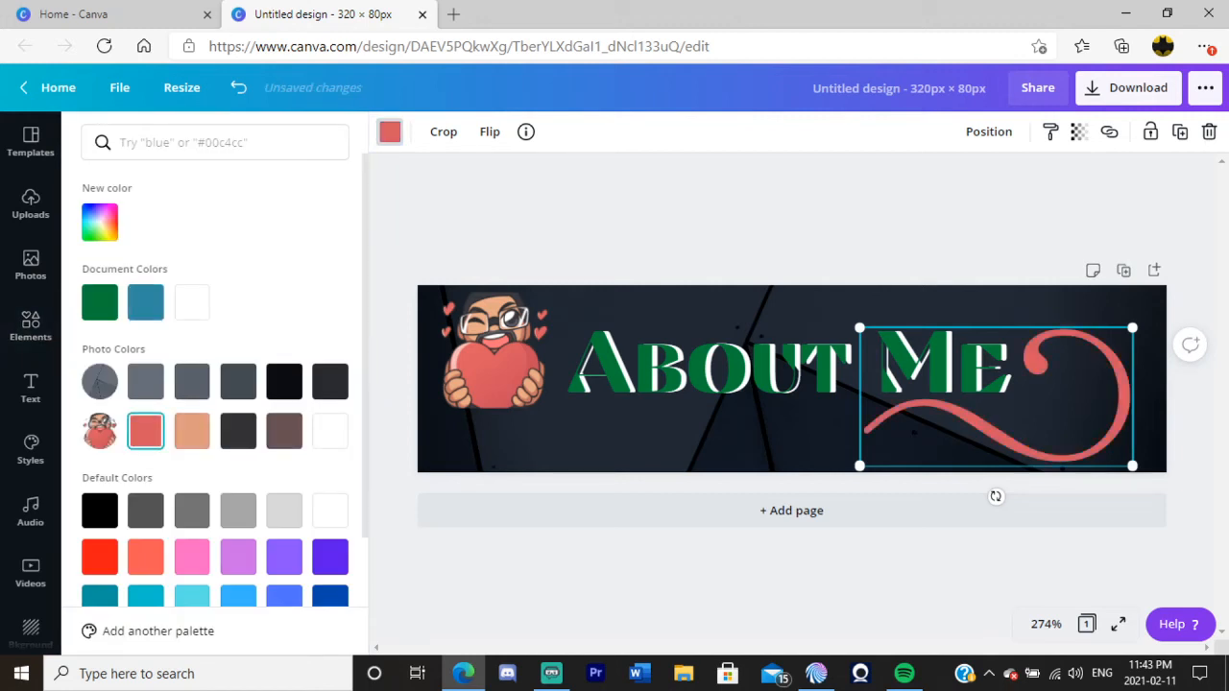
{"action": "left_click", "coordinate": [390, 132]}
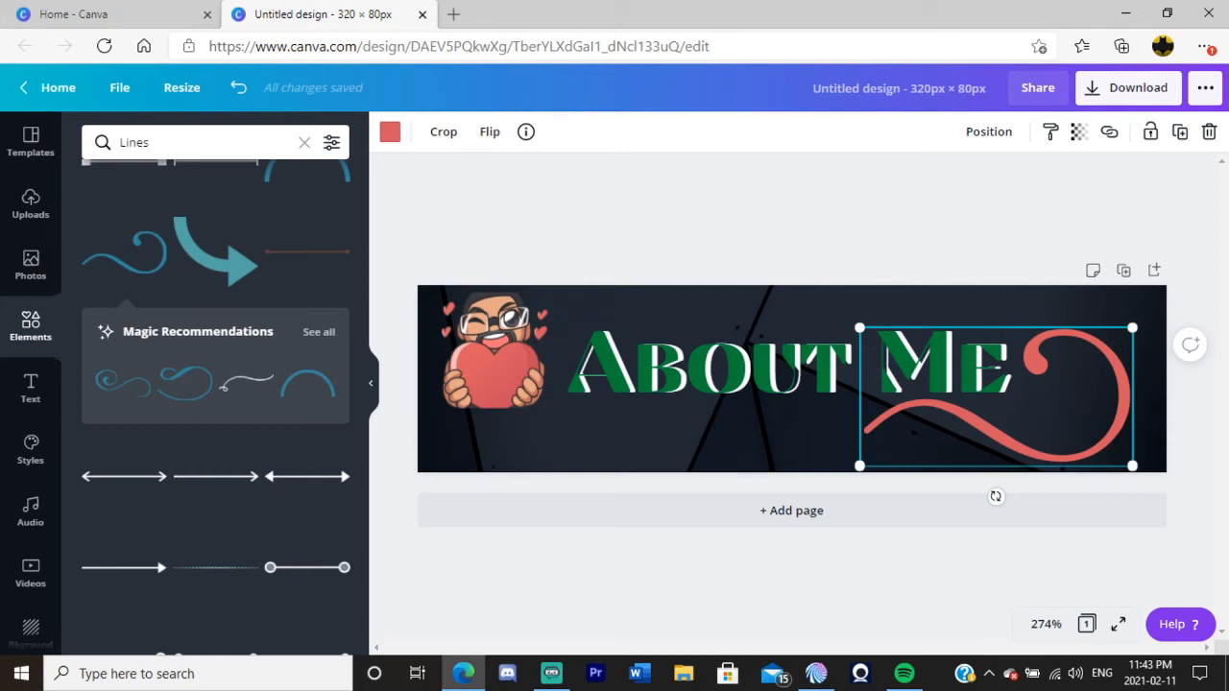
Review the banner's download options without exporting the file.
{"action": "left_click", "coordinate": [31, 203]}
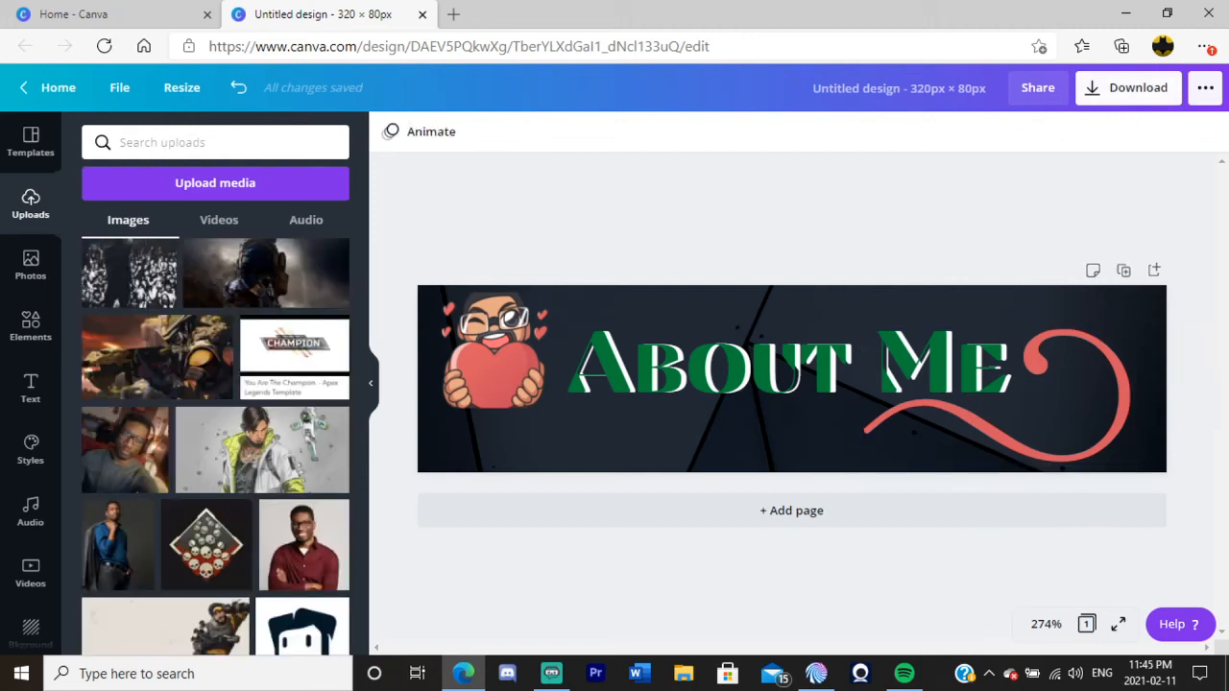
{"action": "left_click", "coordinate": [1127, 87]}
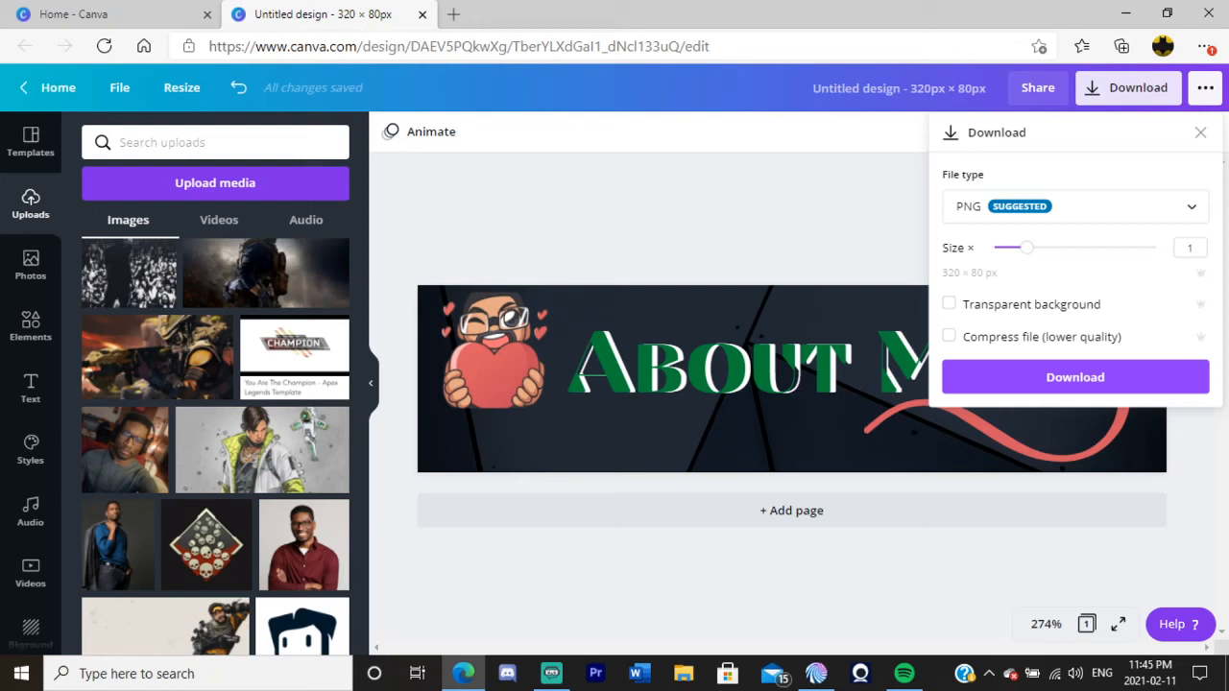
{"action": "left_click", "coordinate": [1200, 133]}
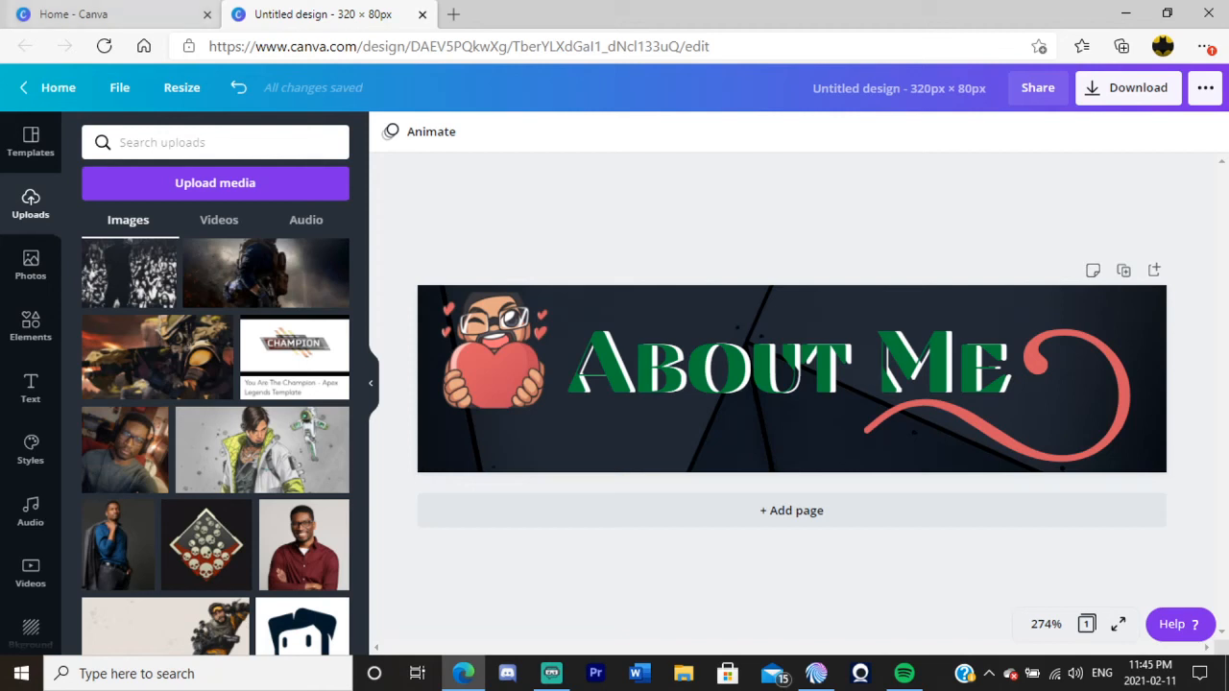